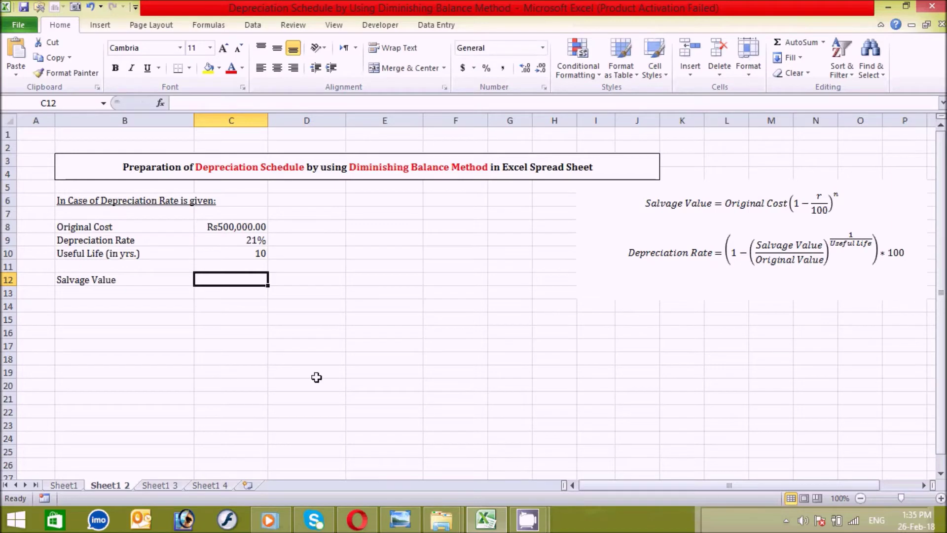
- Calculate the Salvage Value in C12 with the formula =C8*(1-C9)^C10
{"action": "type", "text": "="}
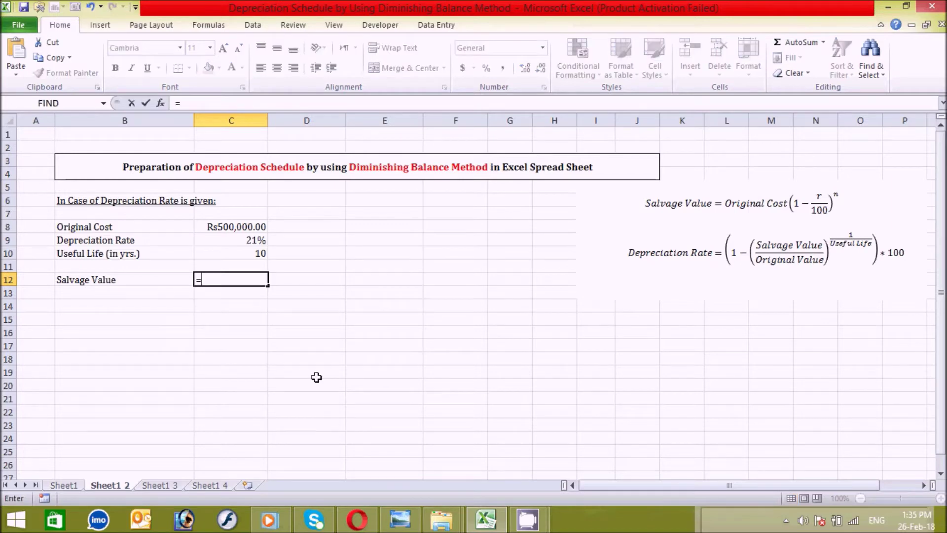
{"action": "left_click", "coordinate": [220, 222]}
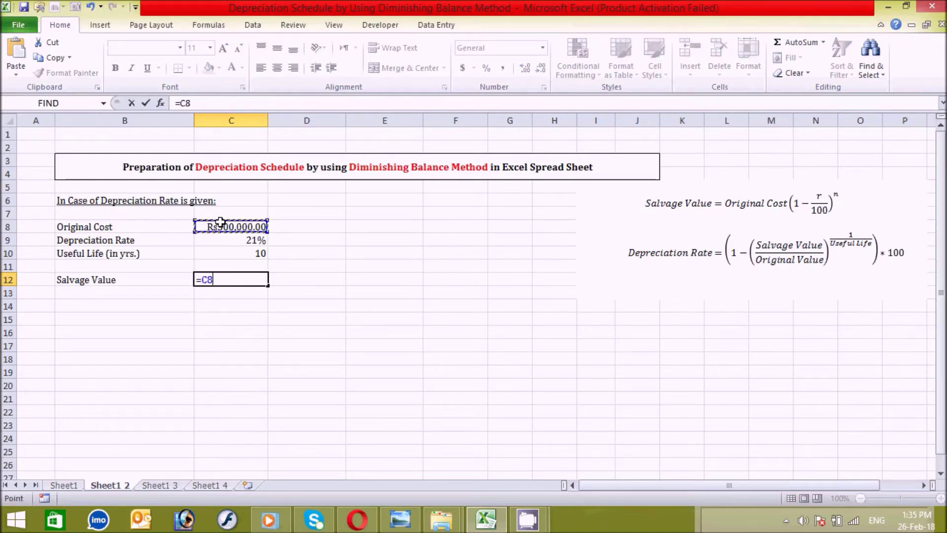
{"action": "type", "text": "*"}
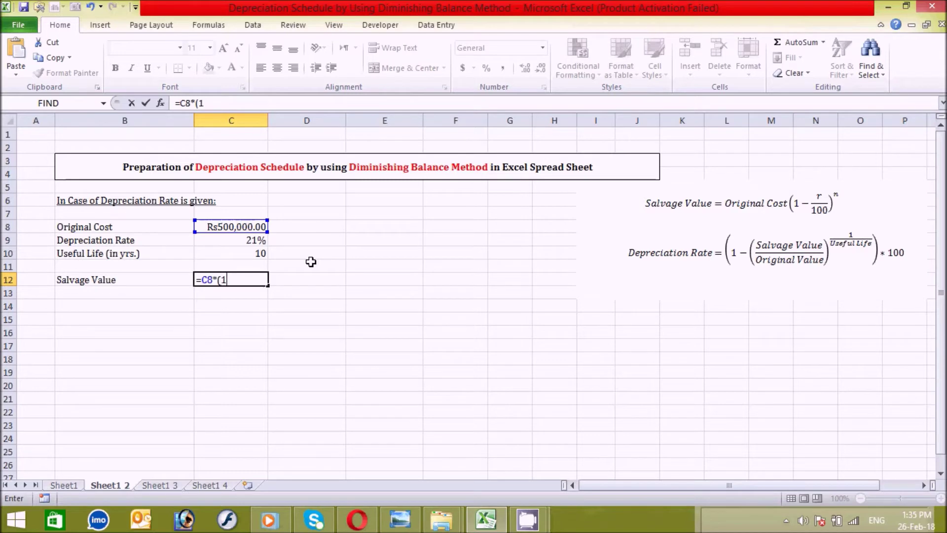
{"action": "left_click", "coordinate": [245, 238]}
{"action": "type", "text": ")"}
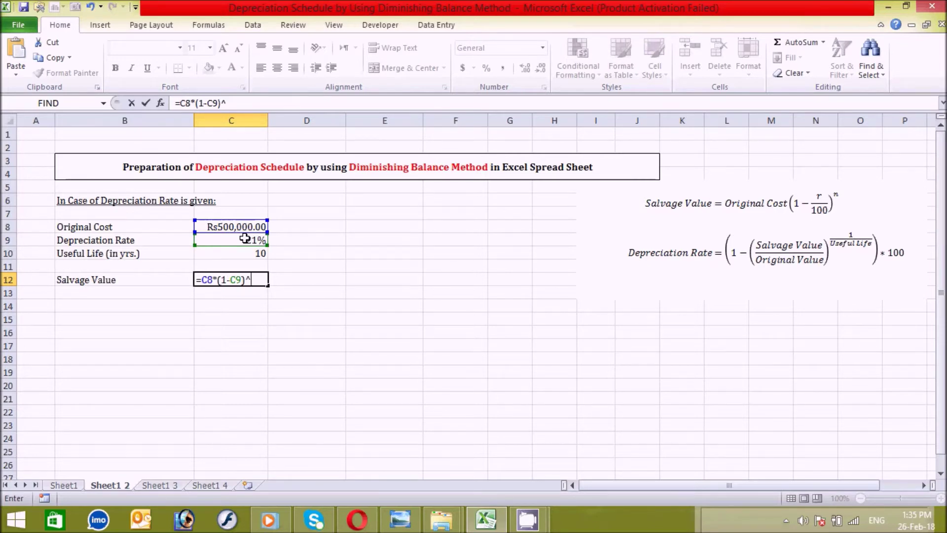
{"action": "type", "text": "^"}
{"action": "left_click", "coordinate": [235, 253]}
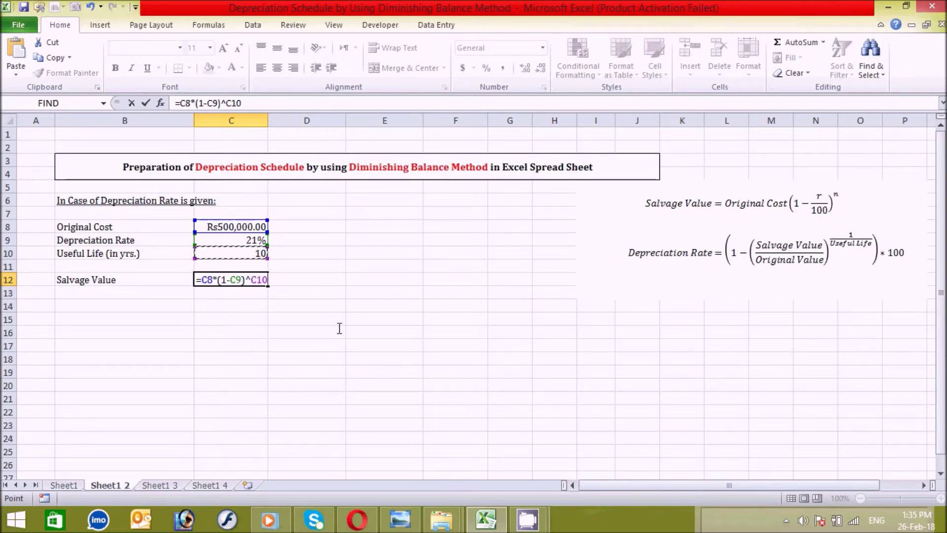
{"action": "key", "text": "Return"}
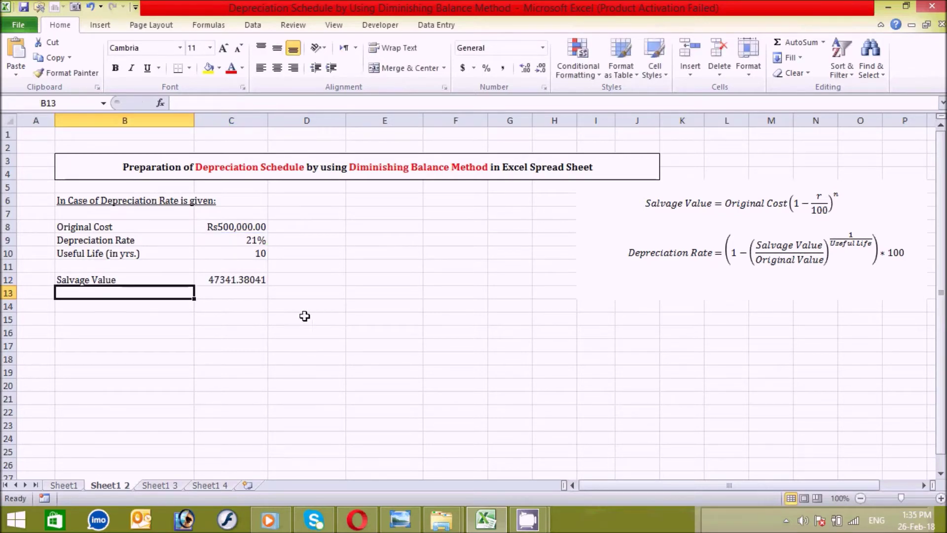
- Format the Salvage Value in C12 with two decimal places and the comma thousands separator
{"action": "left_click", "coordinate": [239, 279]}
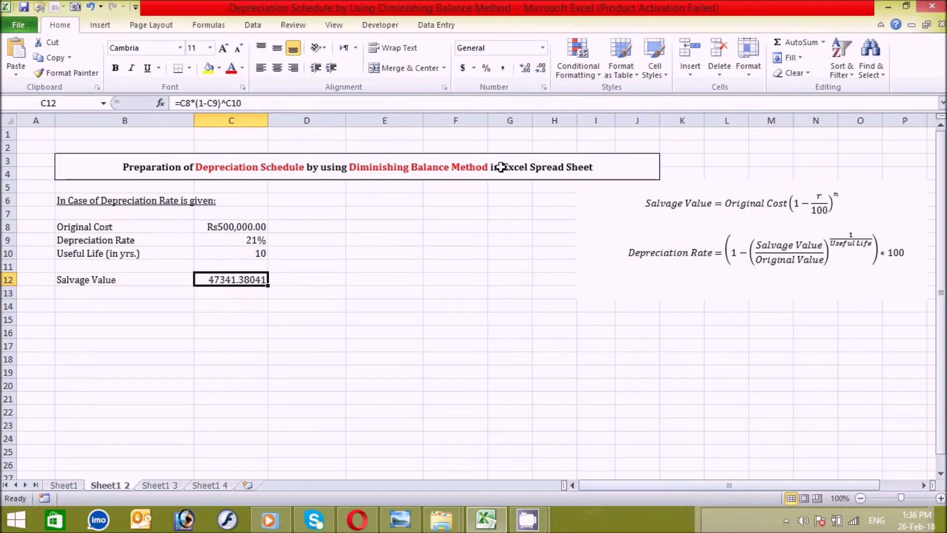
{"action": "left_click", "coordinate": [541, 69]}
{"action": "left_click", "coordinate": [541, 69]}
{"action": "left_click", "coordinate": [542, 69]}
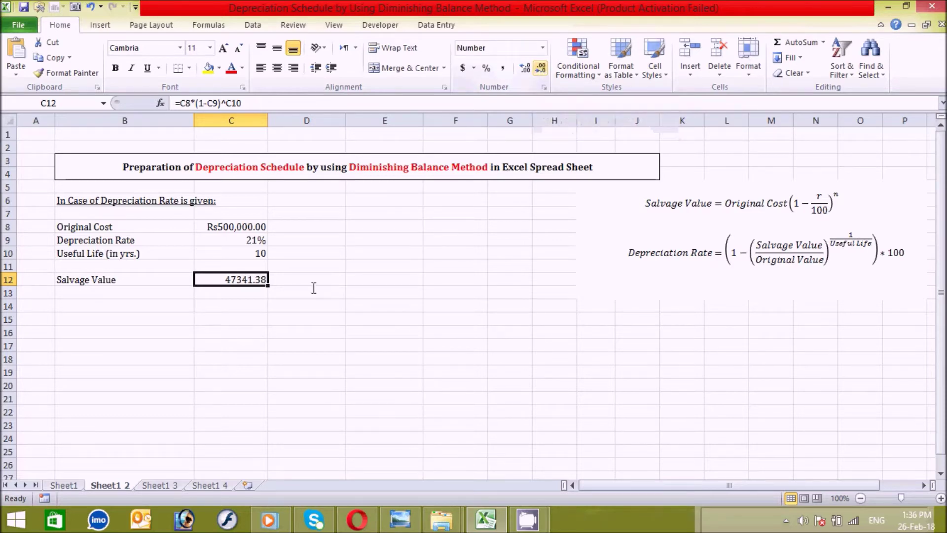
{"action": "left_click", "coordinate": [504, 68]}
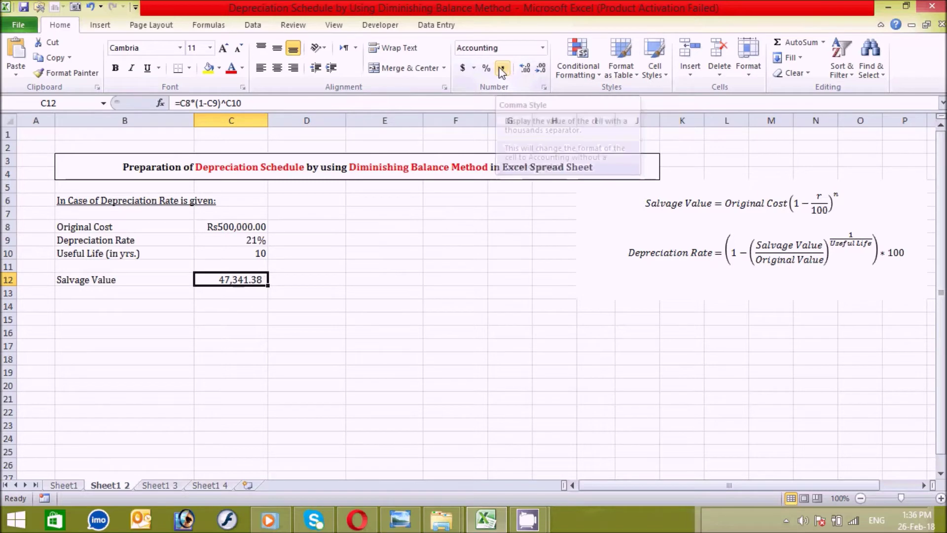
{"action": "left_click", "coordinate": [348, 291]}
{"action": "left_click", "coordinate": [221, 284]}
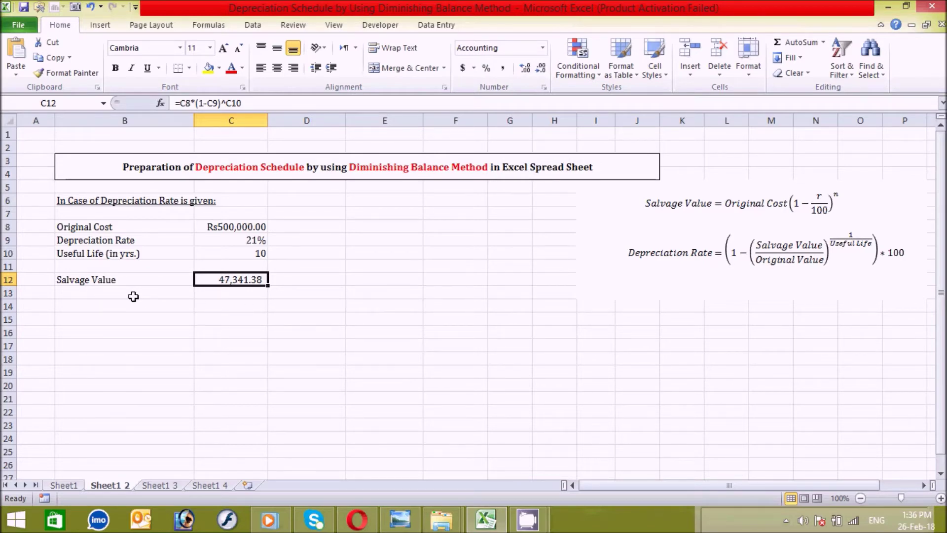
- Enter the schedule headings "Period" in B14 and "Beginning Value" in C14
{"action": "left_click", "coordinate": [112, 305]}
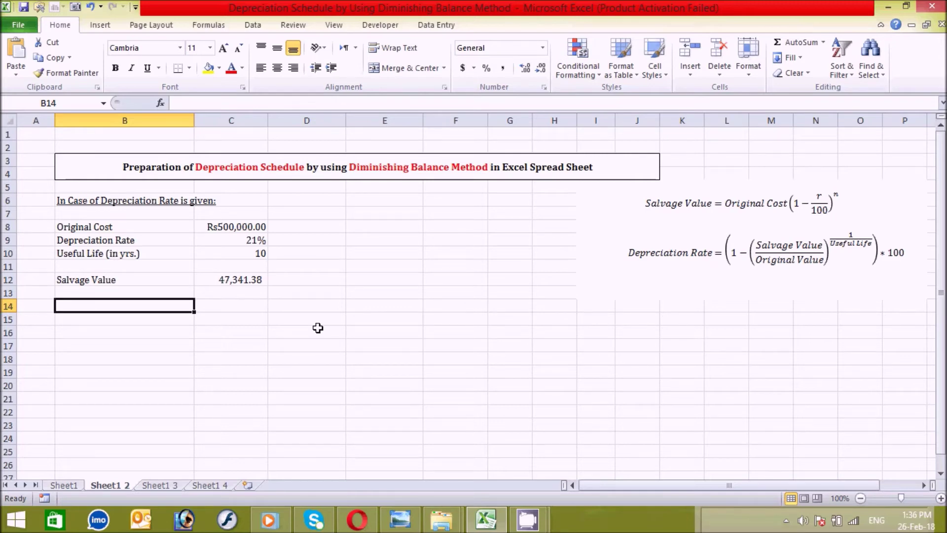
{"action": "type", "text": "Period"}
{"action": "key", "text": "Tab"}
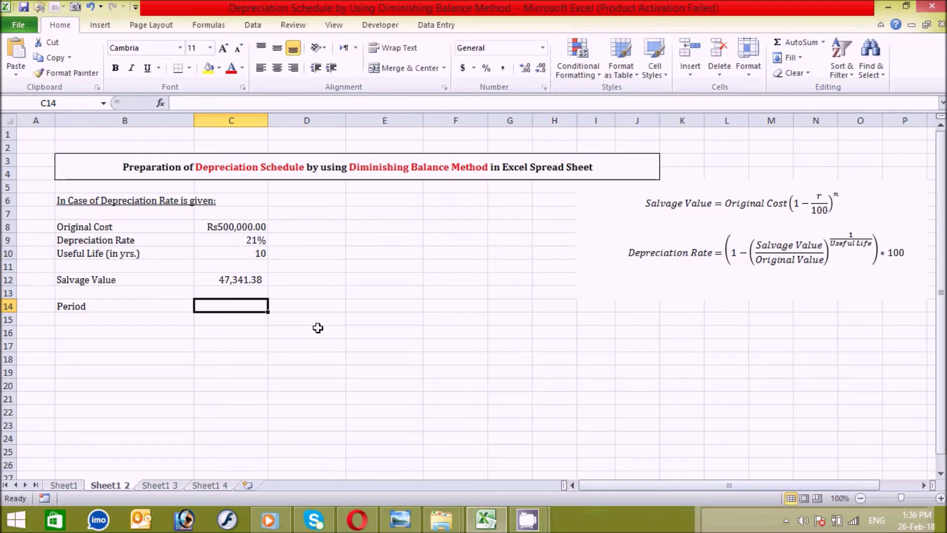
{"action": "type", "text": "B"}
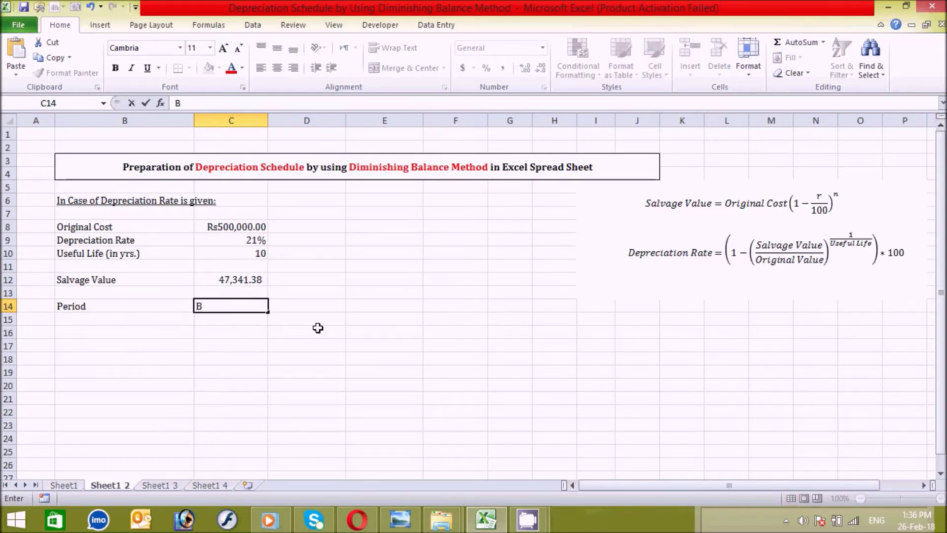
{"action": "type", "text": "eginning Value"}
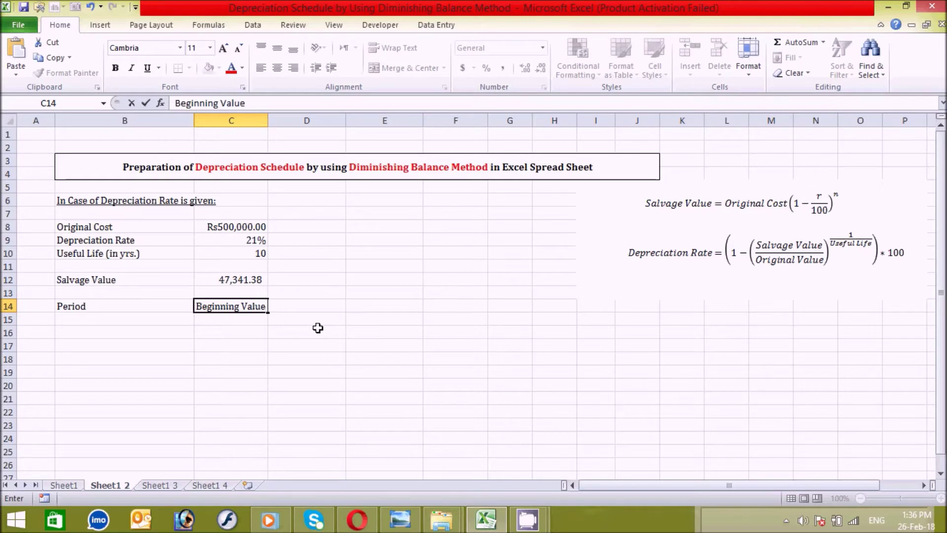
{"action": "key", "text": "Tab"}
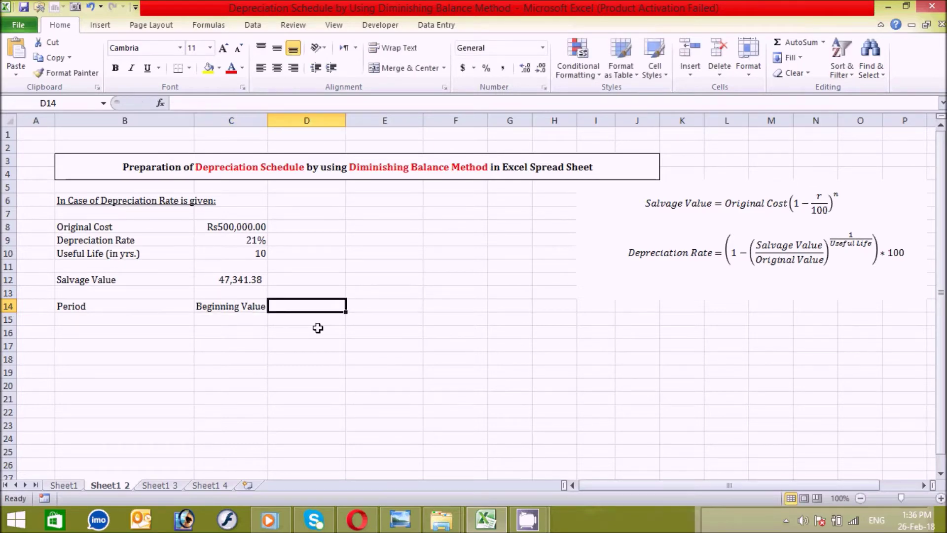
- Enter the headings "Annual Depreciation Expenses" in D14 and "Accumulated Depreciation Expenses" in E14
{"action": "type", "text": "Annua"}
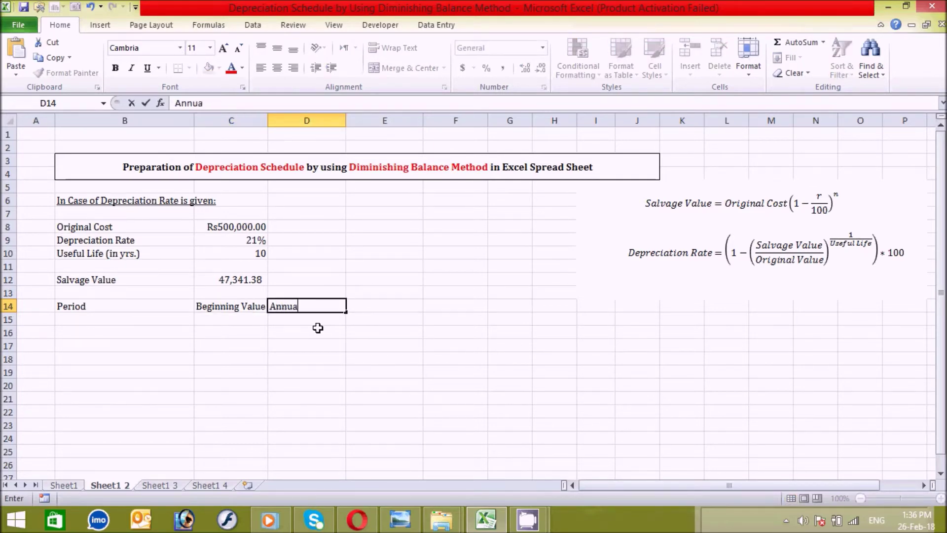
{"action": "type", "text": "l Deprecia"}
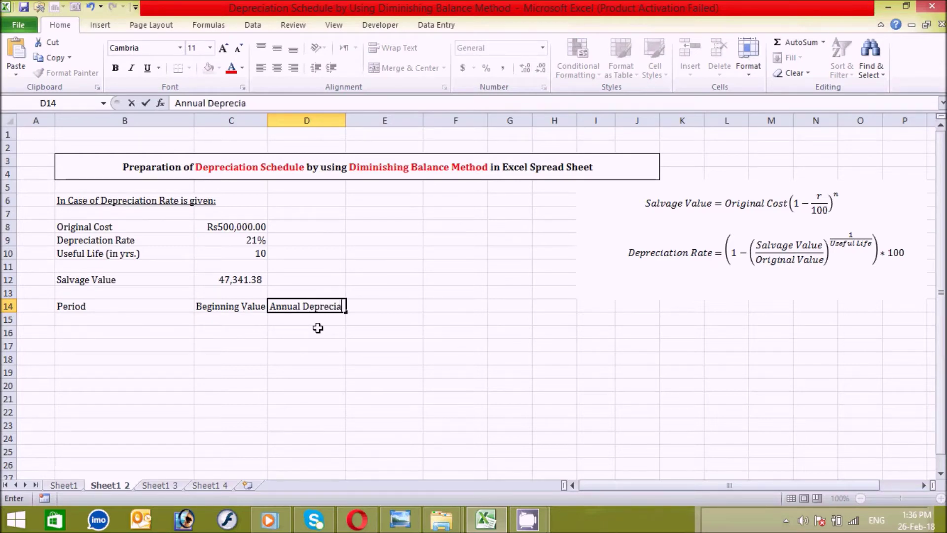
{"action": "type", "text": "tion Expenses"}
{"action": "key", "text": "Tab"}
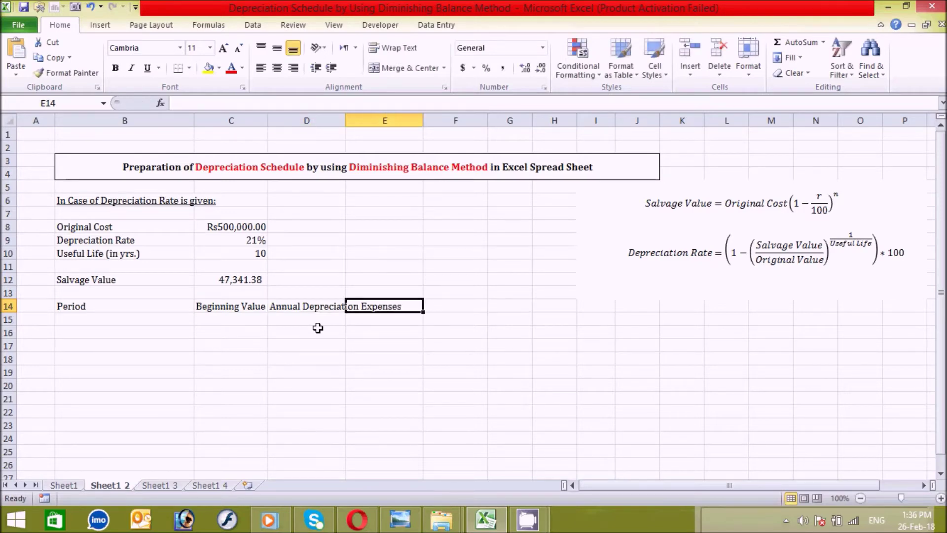
{"action": "type", "text": "Acc"}
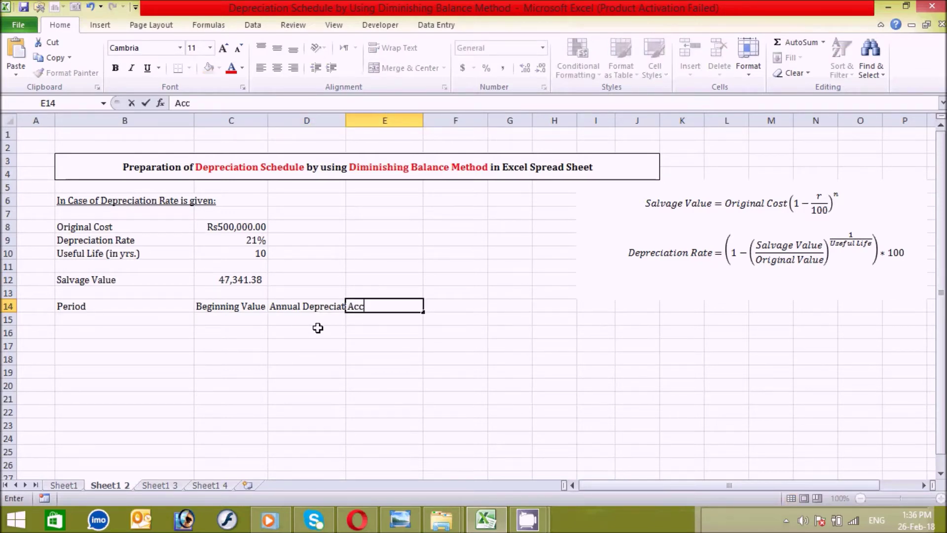
{"action": "type", "text": "umulated "}
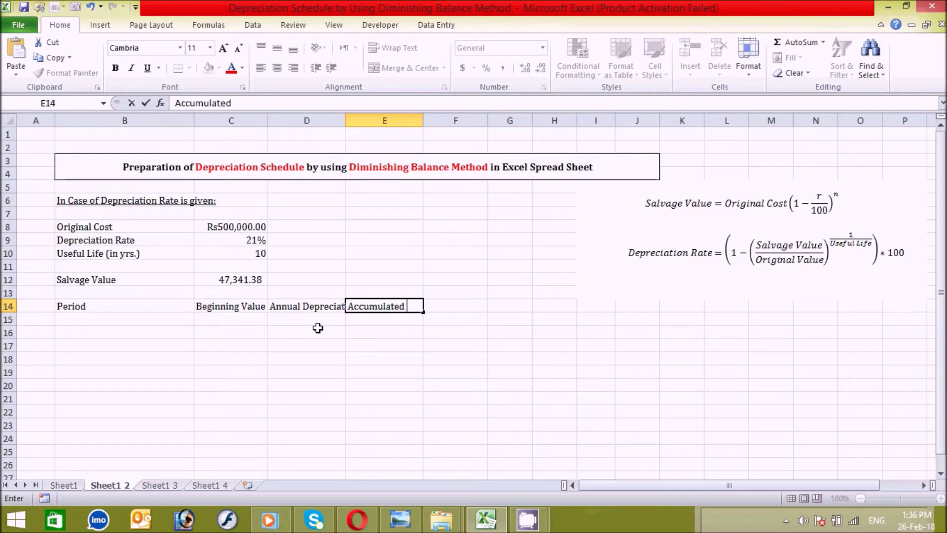
{"action": "type", "text": "Deprecia"}
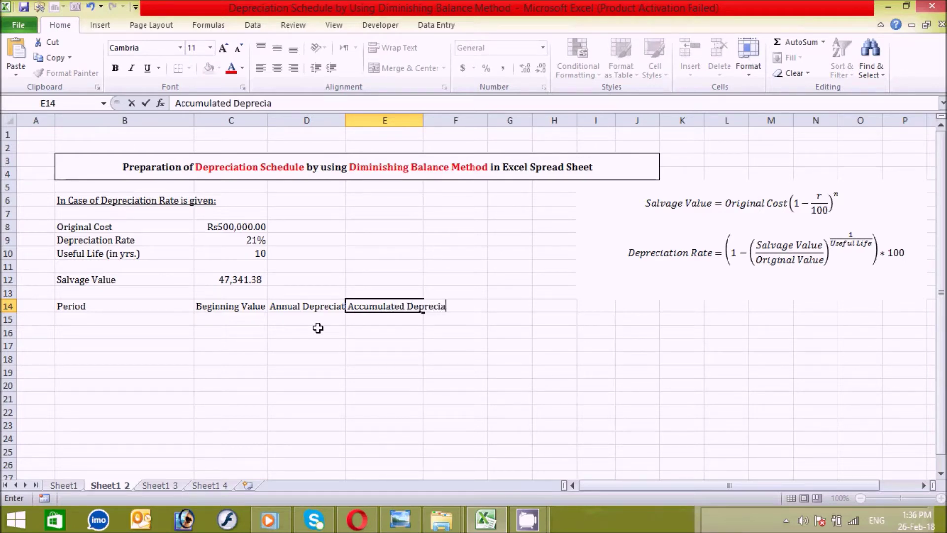
{"action": "type", "text": "tion Expenses"}
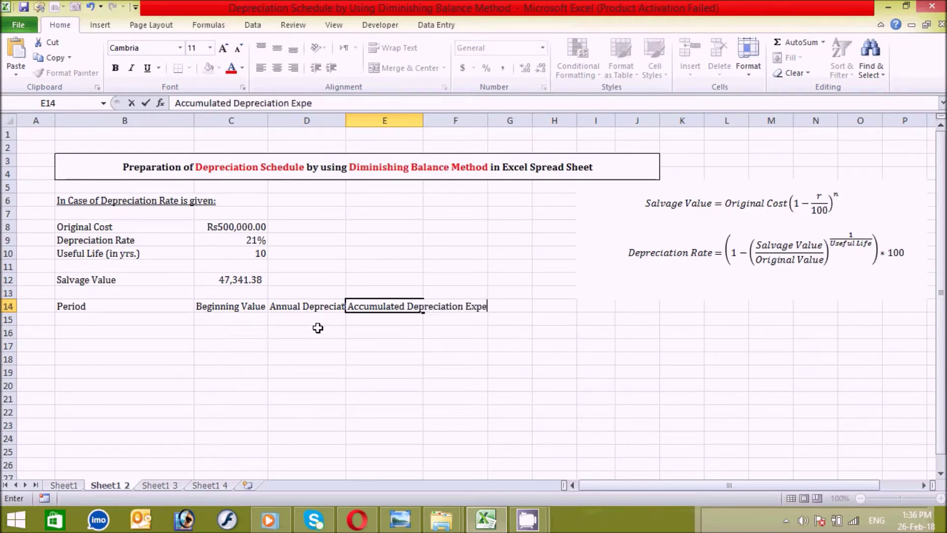
{"action": "key", "text": "Tab"}
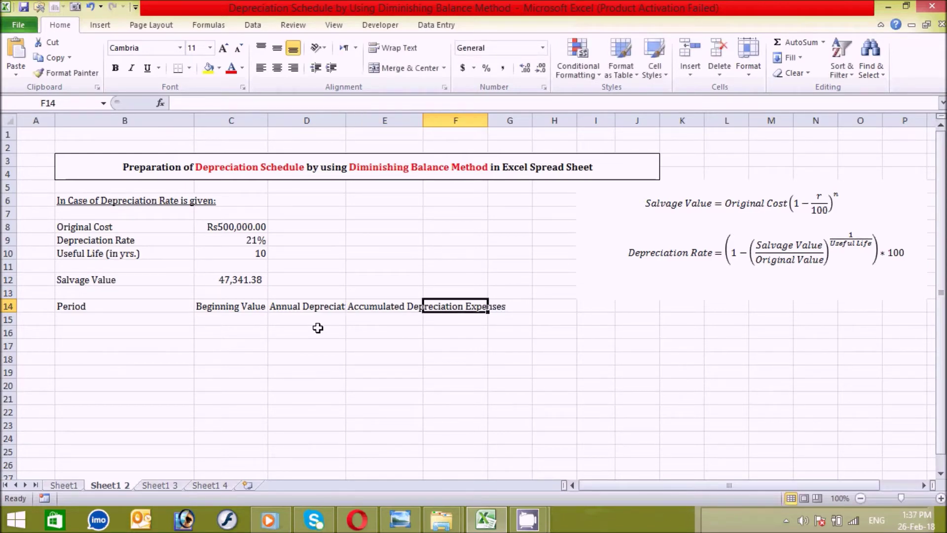
- Enter the last schedule heading, "Ending Value", in F14
{"action": "type", "text": "E"}
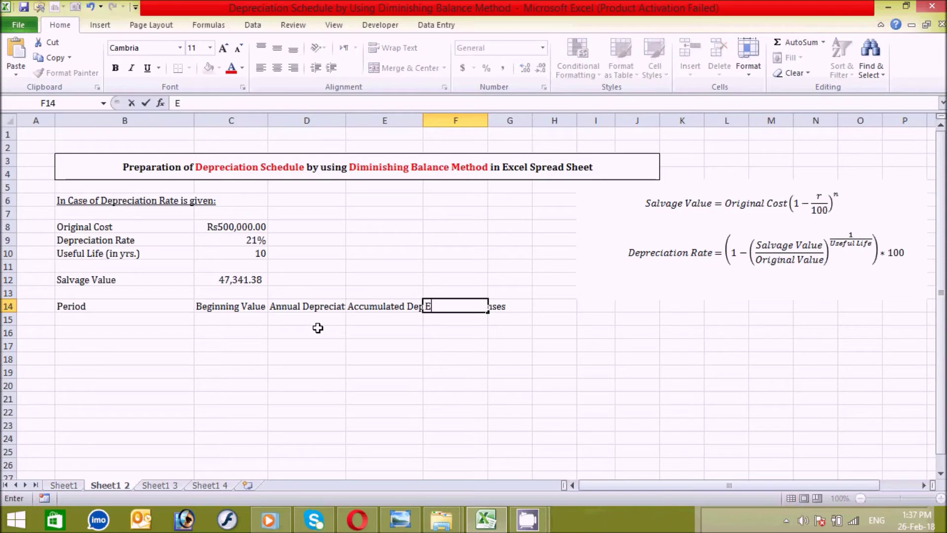
{"action": "type", "text": "nding Value"}
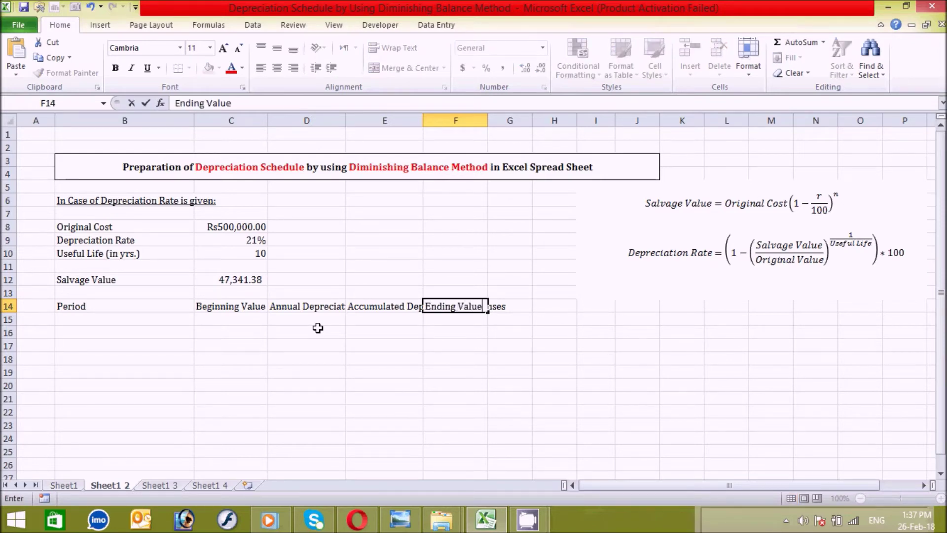
{"action": "key", "text": "Return"}
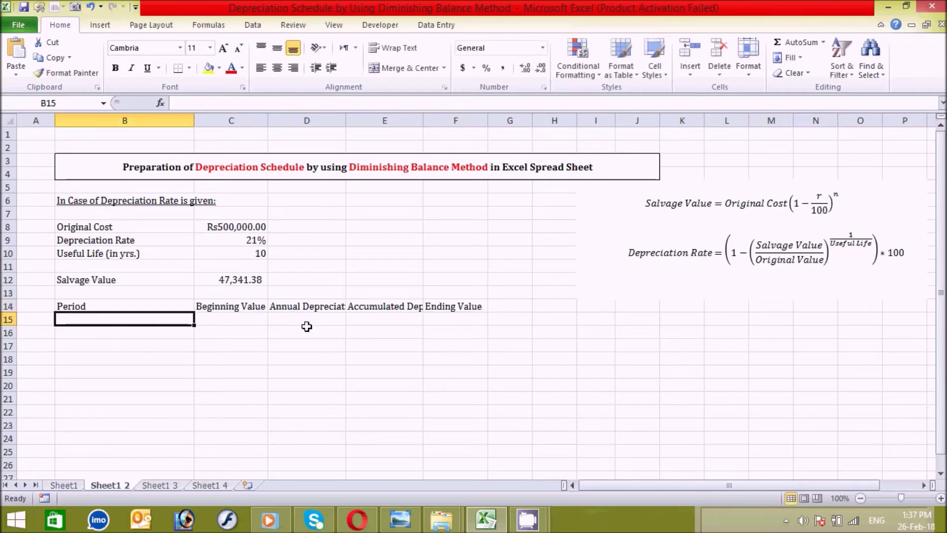
{"action": "left_click", "coordinate": [119, 302]}
{"action": "left_click_drag", "start_coordinate": [165, 302], "coordinate": [261, 305]}
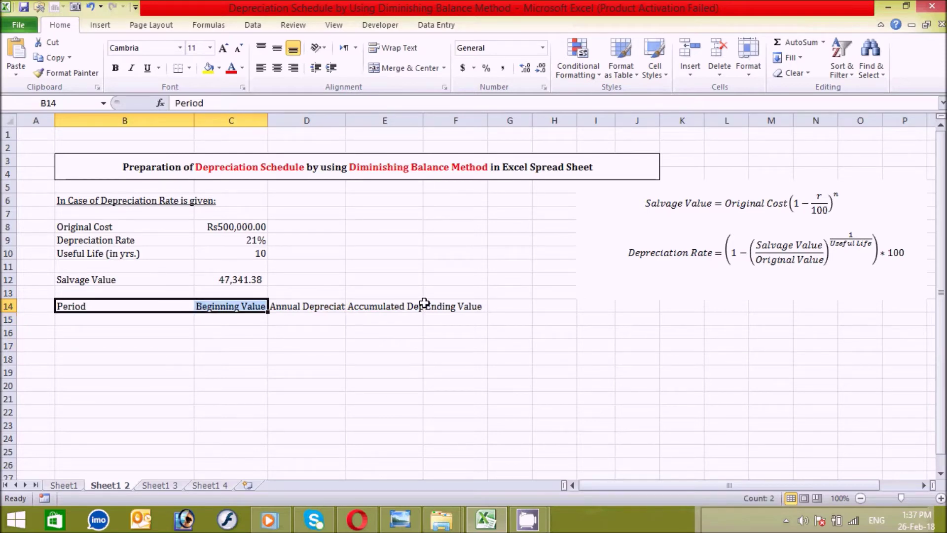
{"action": "left_click", "coordinate": [224, 345]}
{"action": "left_click_drag", "start_coordinate": [177, 306], "coordinate": [463, 309]}
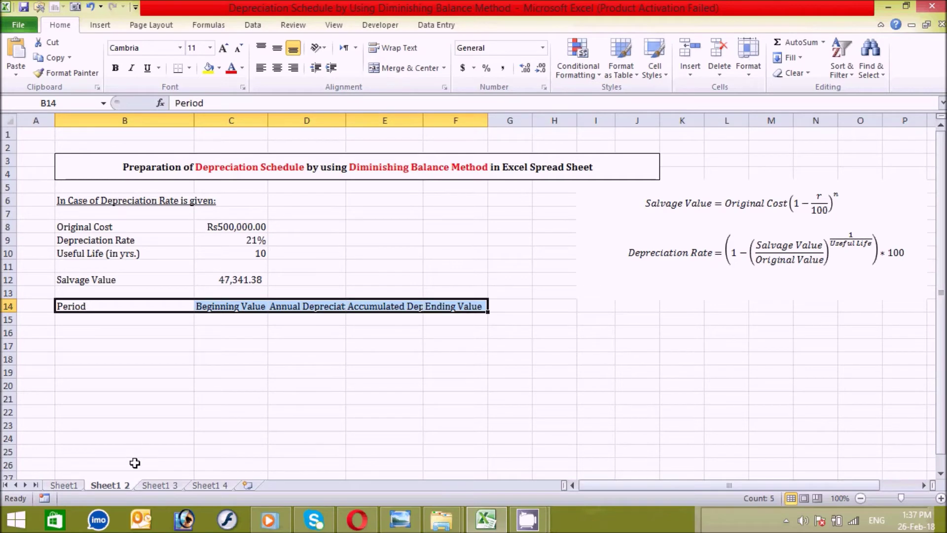
{"action": "left_click", "coordinate": [165, 393]}
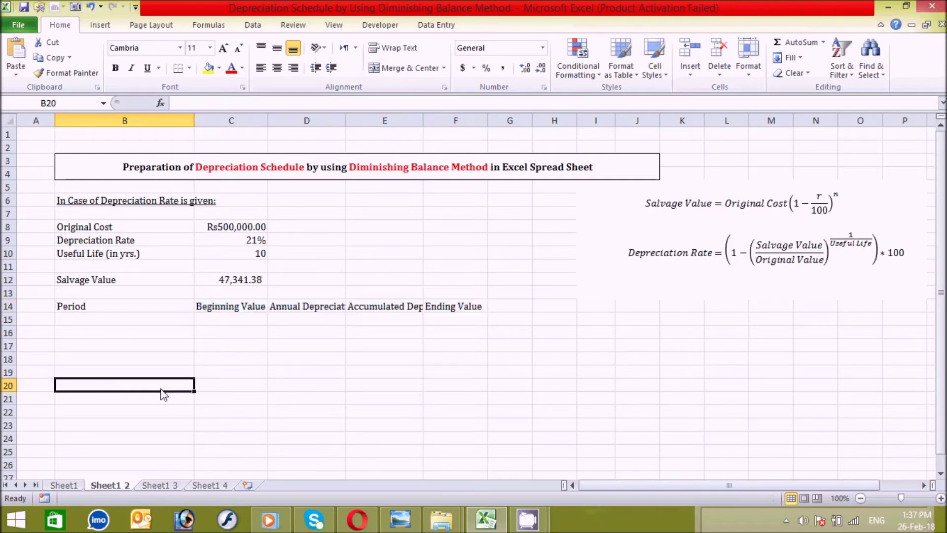
- Switch to the Sheet1 3 worksheet, which holds the formatted depreciation table
{"action": "left_click", "coordinate": [158, 486]}
{"action": "left_click", "coordinate": [189, 402]}
{"action": "left_click", "coordinate": [499, 388]}
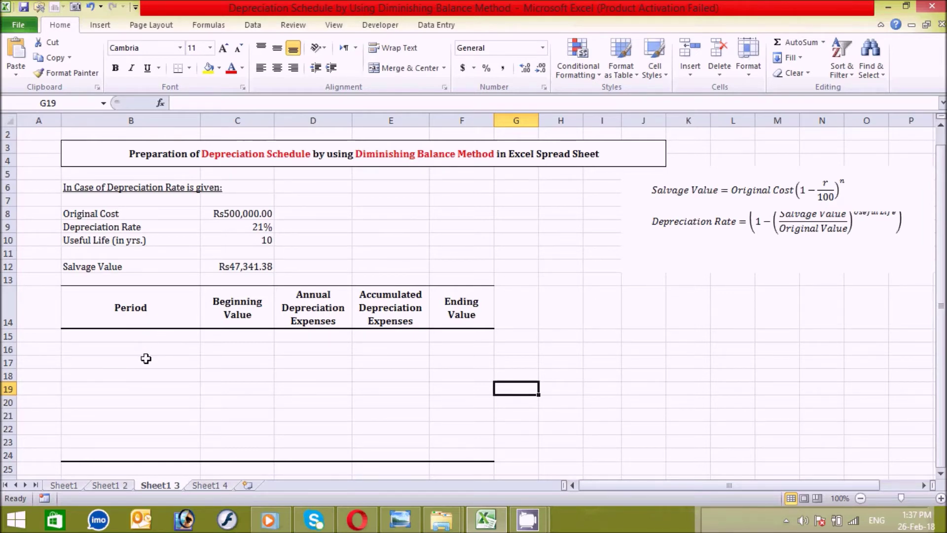
- Number the Period column from 1 to 10 in B15:B24 by entering 1 and 2 and filling the series down
{"action": "left_click", "coordinate": [147, 338]}
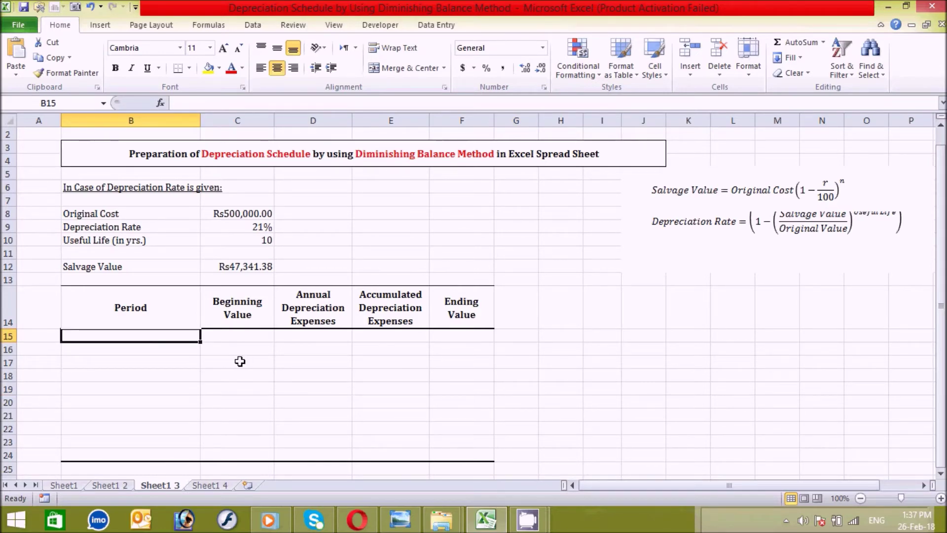
{"action": "left_click_drag", "start_coordinate": [158, 335], "coordinate": [159, 448]}
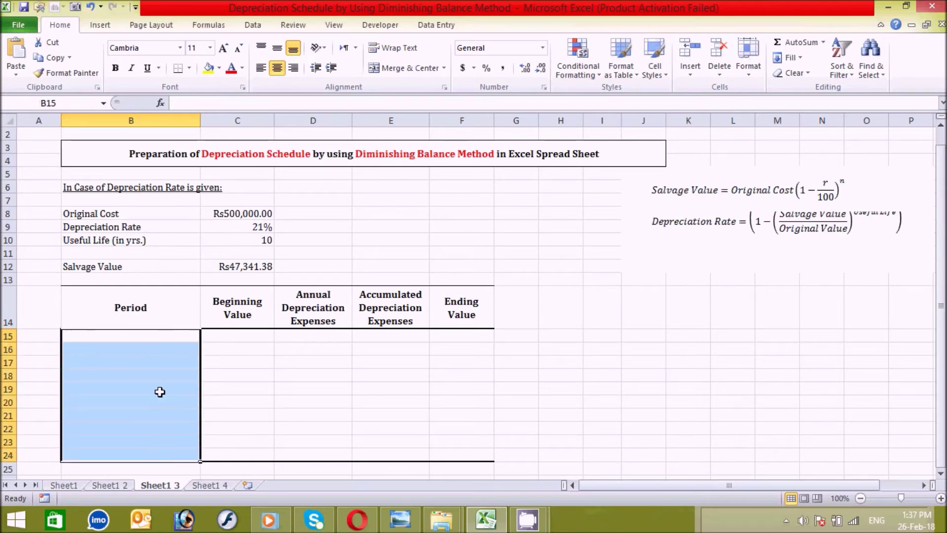
{"action": "left_click", "coordinate": [153, 337]}
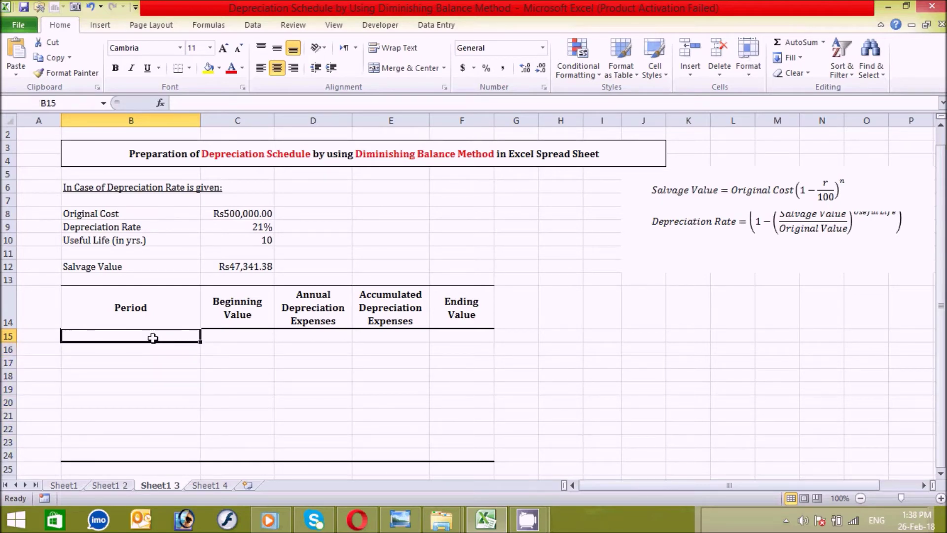
{"action": "type", "text": "1"}
{"action": "key", "text": "Return"}
{"action": "type", "text": "2"}
{"action": "key", "text": "Return"}
{"action": "left_click_drag", "start_coordinate": [154, 338], "coordinate": [153, 345]}
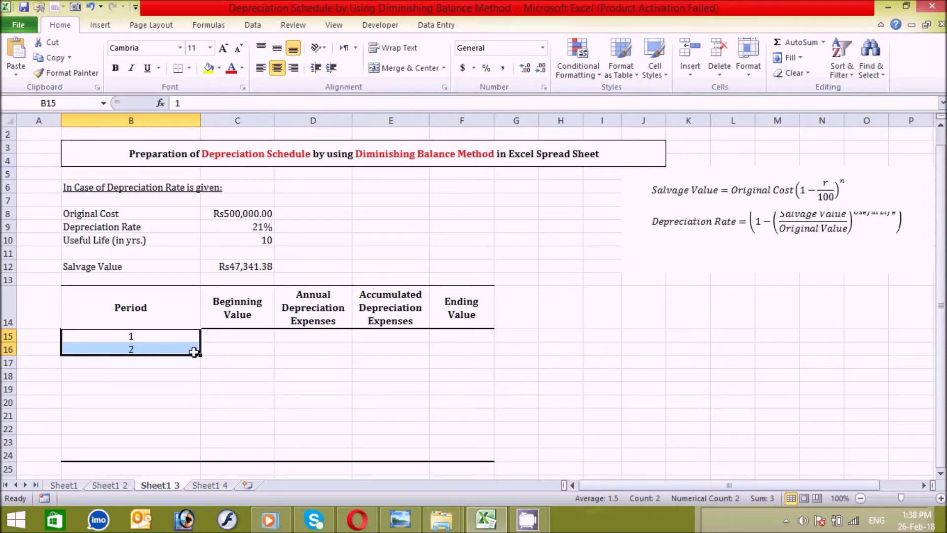
{"action": "left_click_drag", "start_coordinate": [196, 354], "coordinate": [194, 454]}
{"action": "left_click", "coordinate": [249, 440]}
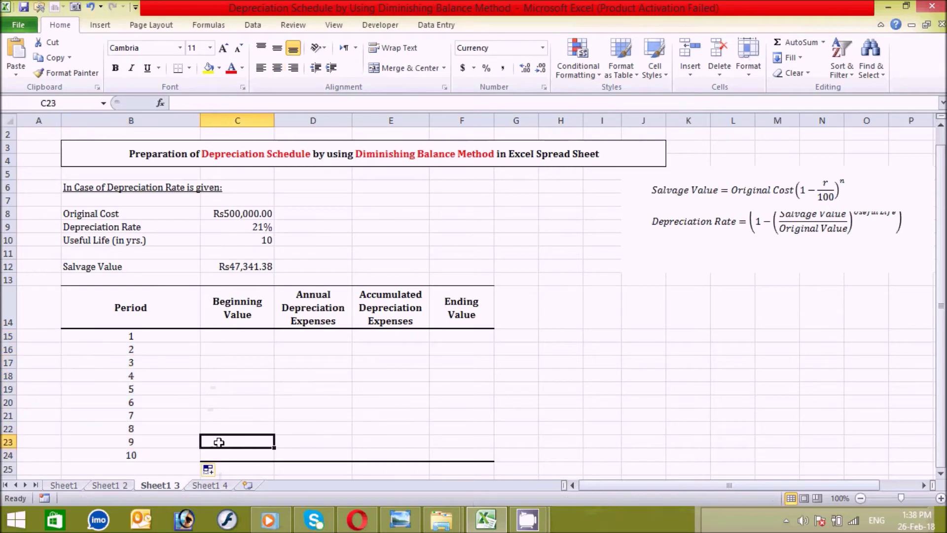
- Apply a thick bottom border to cell B24, the last row of the Period column
{"action": "left_click", "coordinate": [134, 453]}
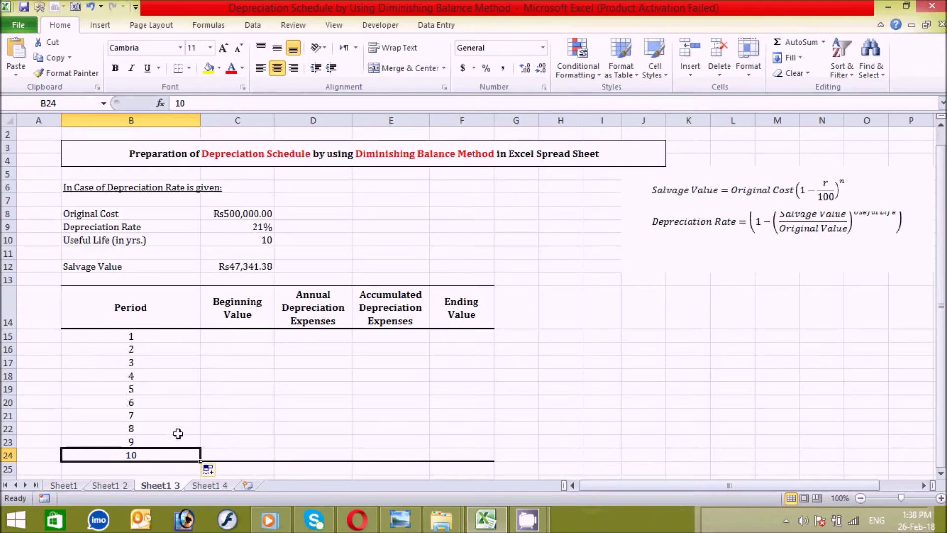
{"action": "left_click", "coordinate": [189, 68]}
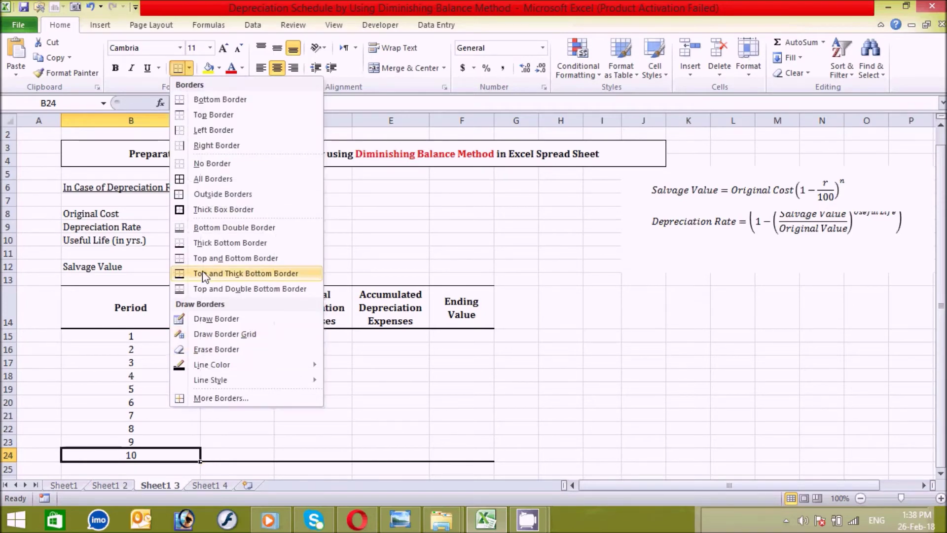
{"action": "left_click", "coordinate": [180, 243]}
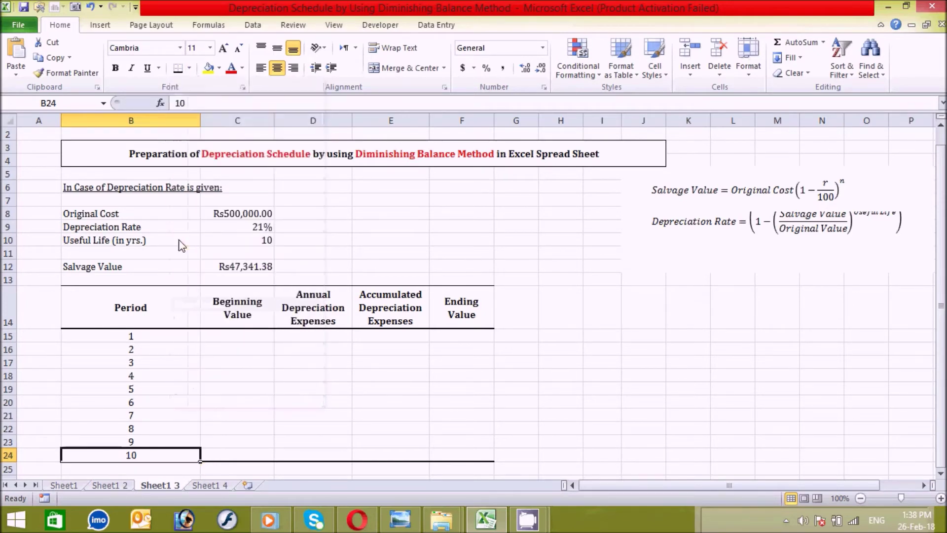
{"action": "left_click", "coordinate": [212, 428]}
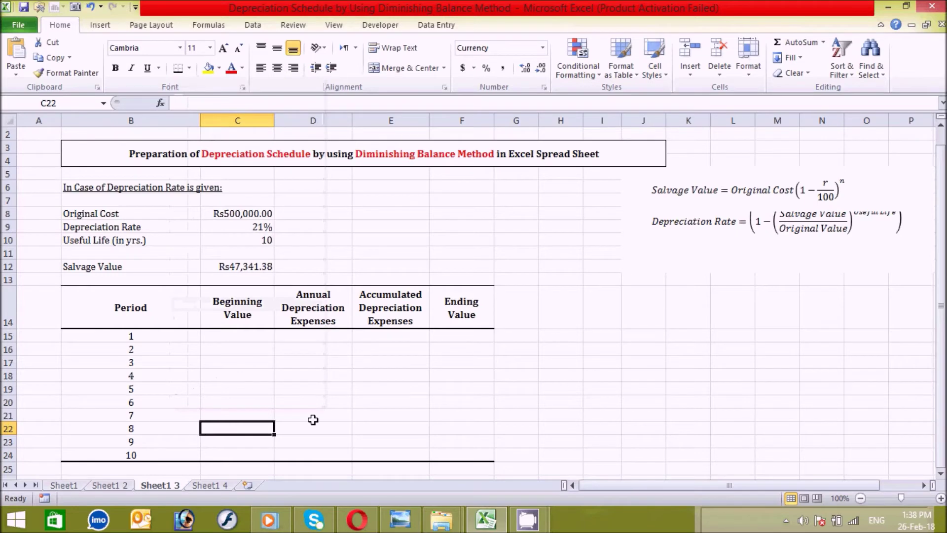
- Enter the first period's beginning value in C15 as an absolute reference to the original cost, =$C$8
{"action": "left_click", "coordinate": [243, 338]}
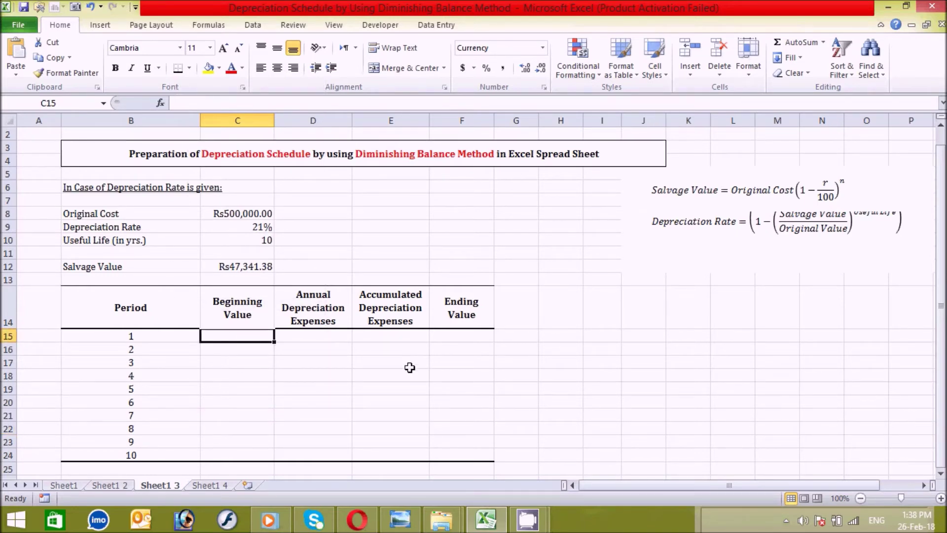
{"action": "type", "text": "="}
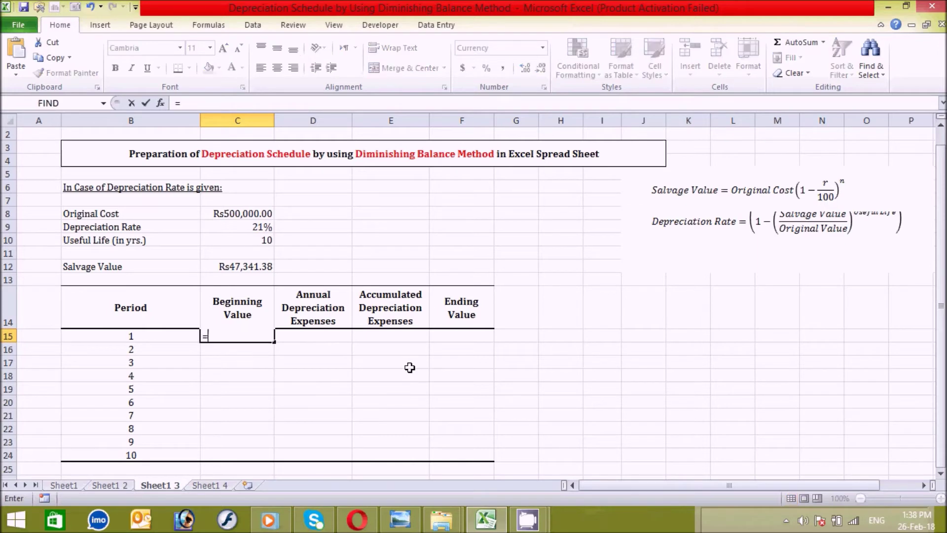
{"action": "left_click", "coordinate": [247, 215]}
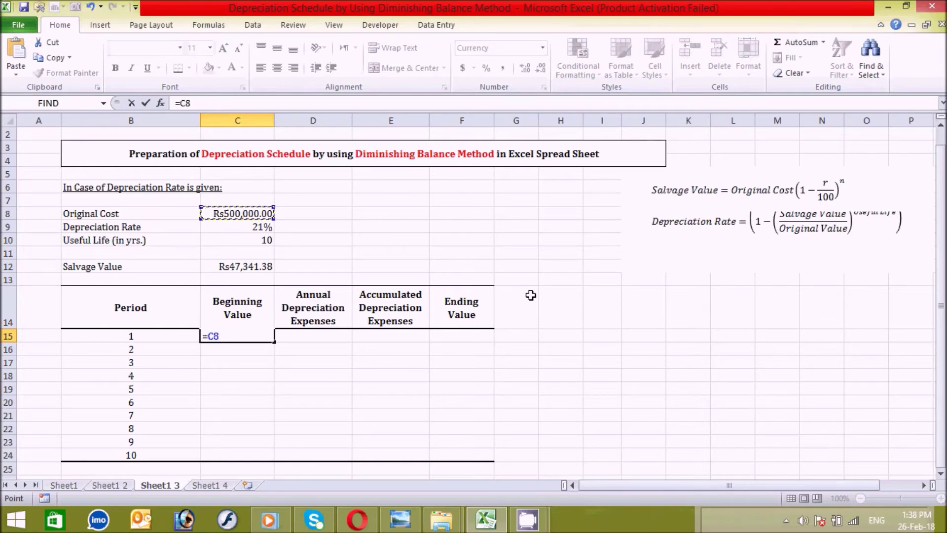
{"action": "key", "text": "F4"}
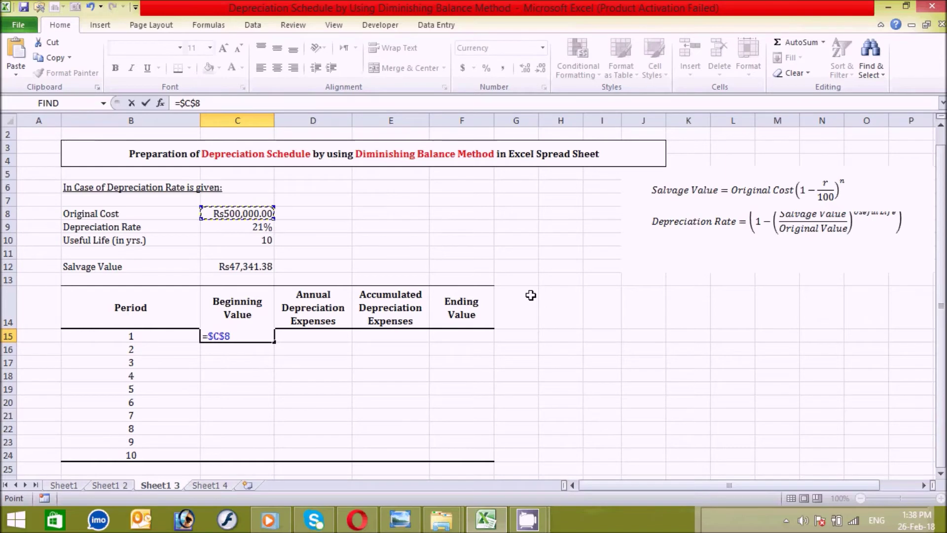
{"action": "key", "text": "Return"}
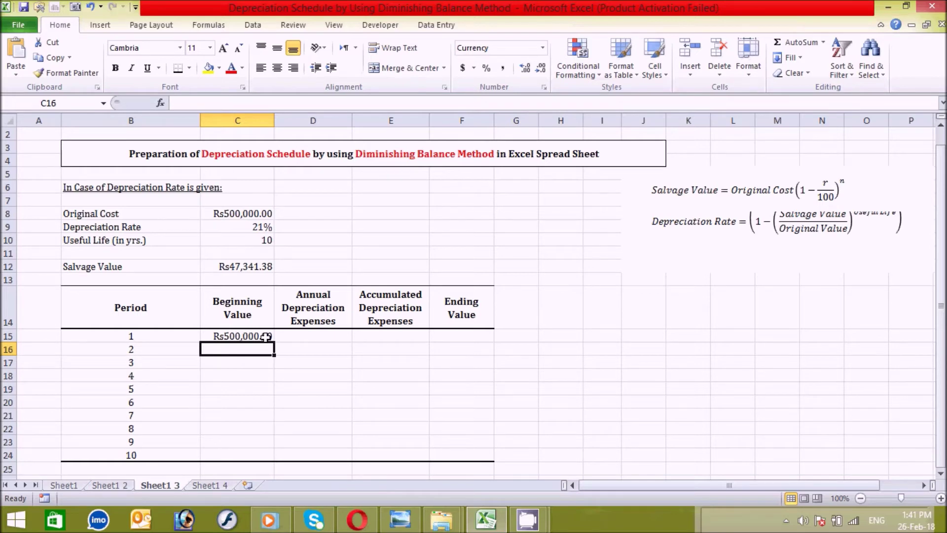
{"action": "left_click_drag", "start_coordinate": [102, 315], "coordinate": [448, 444]}
{"action": "left_click", "coordinate": [424, 419]}
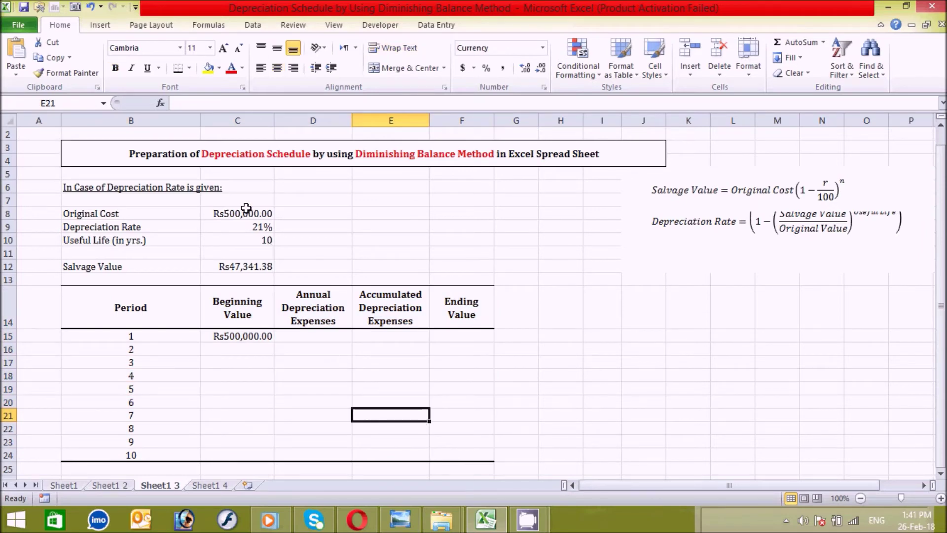
{"action": "left_click", "coordinate": [210, 212]}
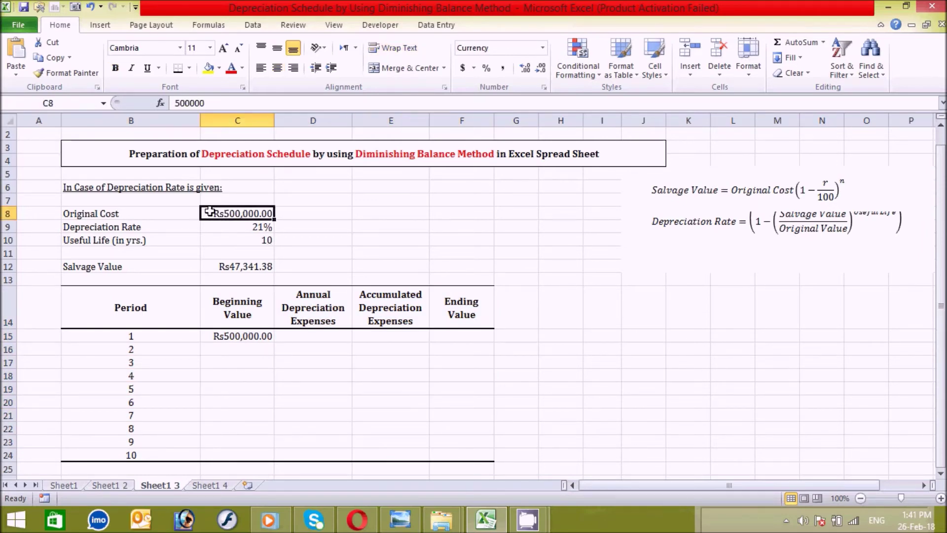
- Calculate the annual depreciation expense in D15 with =C15*$C$9 and fill the formula down to D24
{"action": "left_click", "coordinate": [302, 336]}
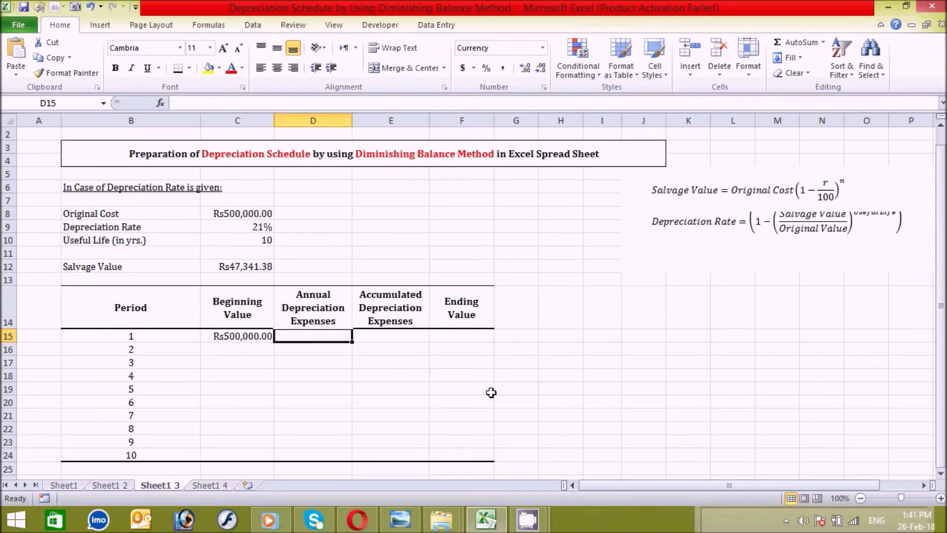
{"action": "type", "text": "="}
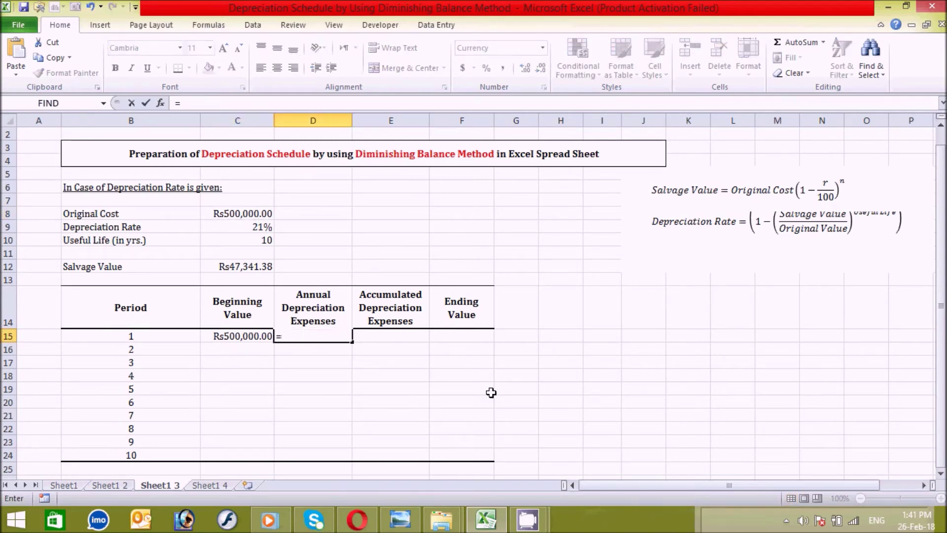
{"action": "left_click", "coordinate": [244, 336]}
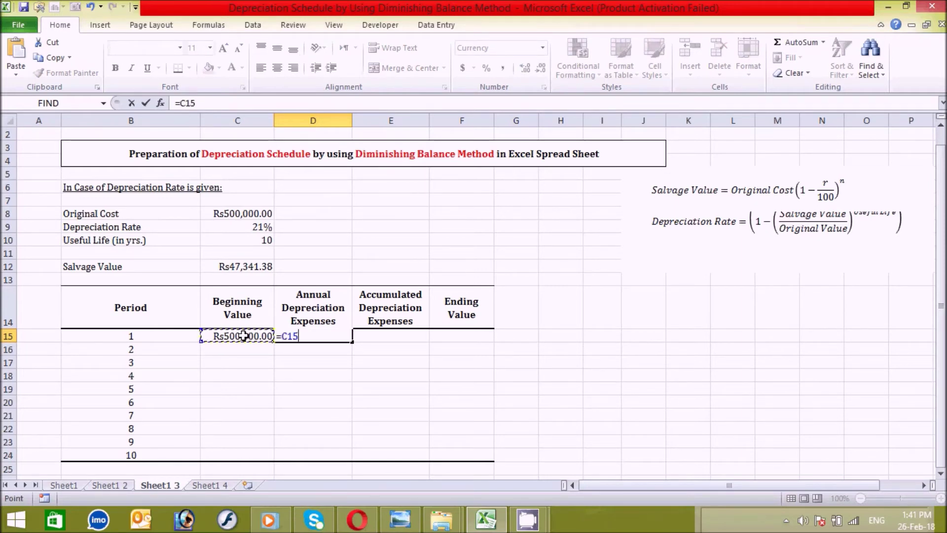
{"action": "type", "text": "*"}
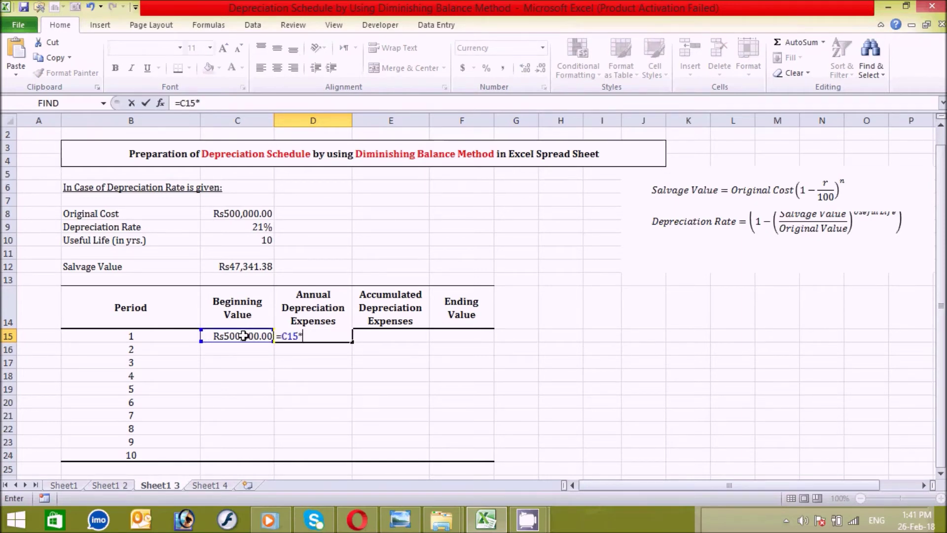
{"action": "left_click", "coordinate": [242, 223]}
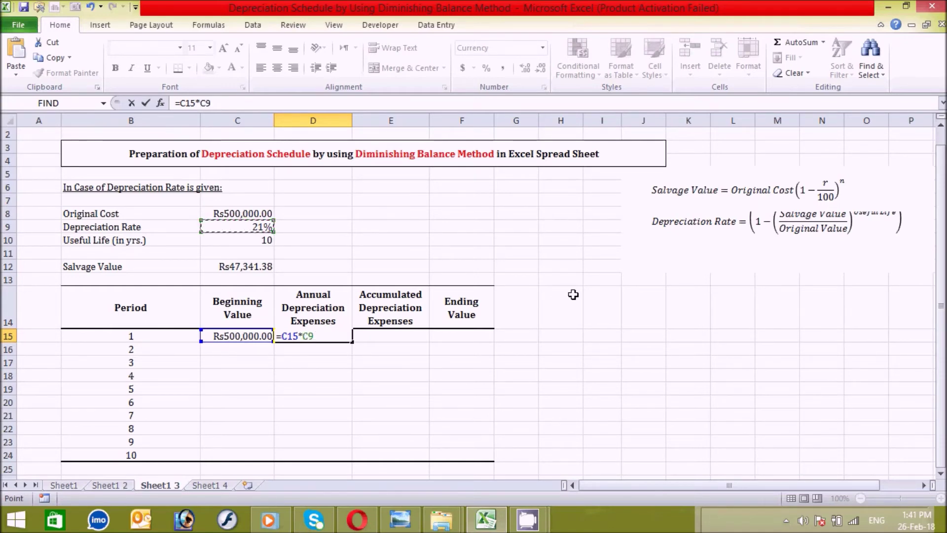
{"action": "key", "text": "F4"}
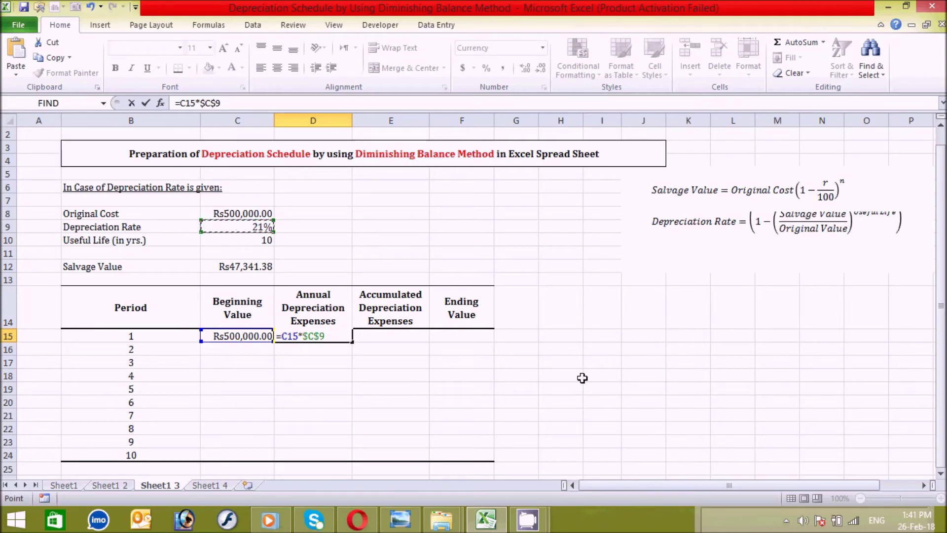
{"action": "key", "text": "Return"}
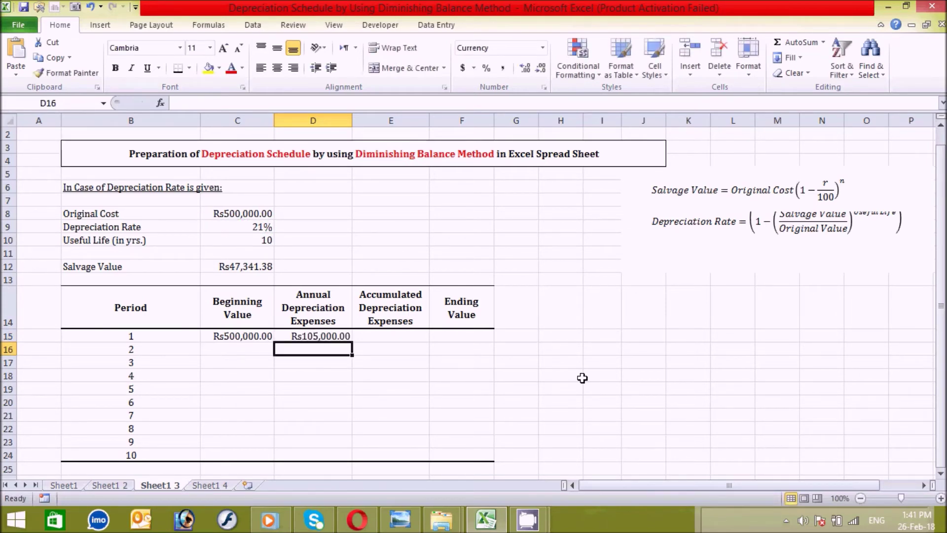
{"action": "left_click", "coordinate": [321, 334]}
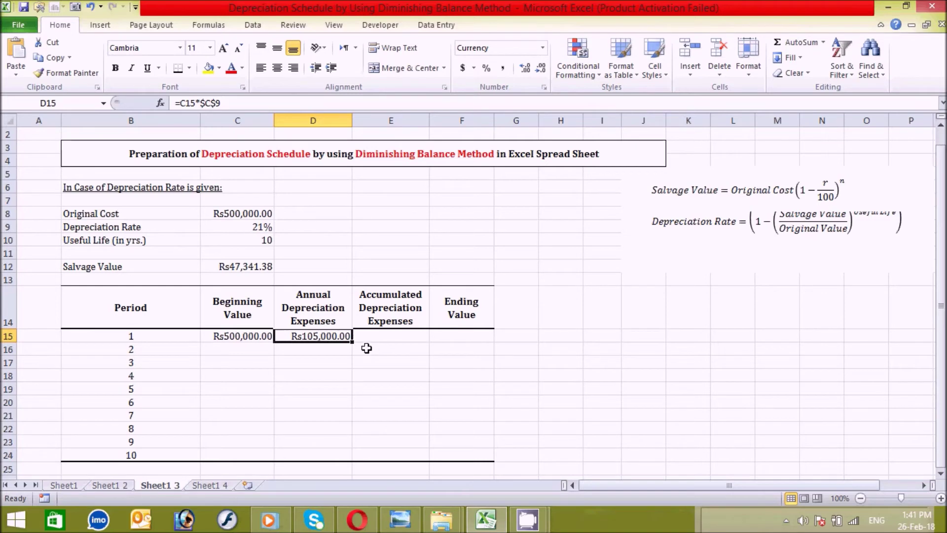
{"action": "left_click_drag", "start_coordinate": [350, 342], "coordinate": [342, 464]}
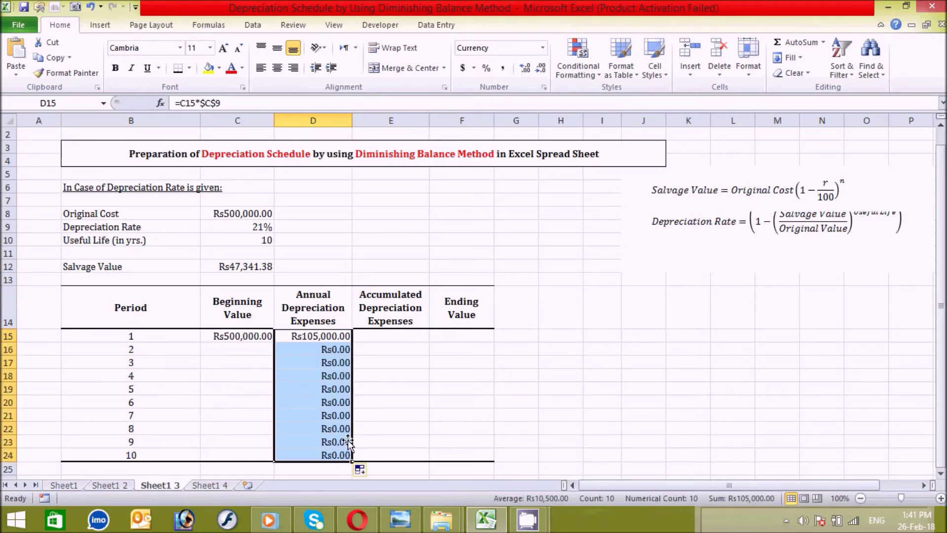
- Set the first period's accumulated depreciation in E15 equal to its annual depreciation expense with =D15
{"action": "left_click", "coordinate": [379, 334]}
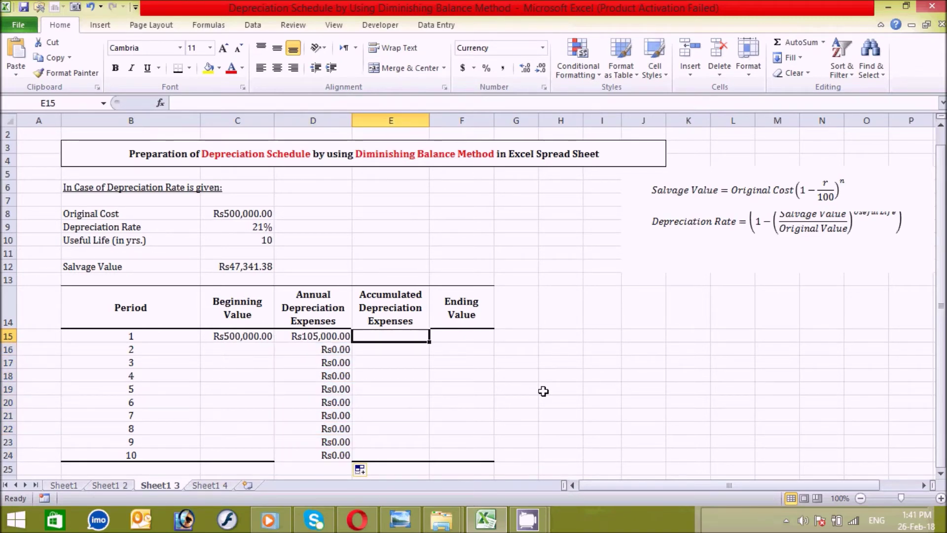
{"action": "type", "text": "="}
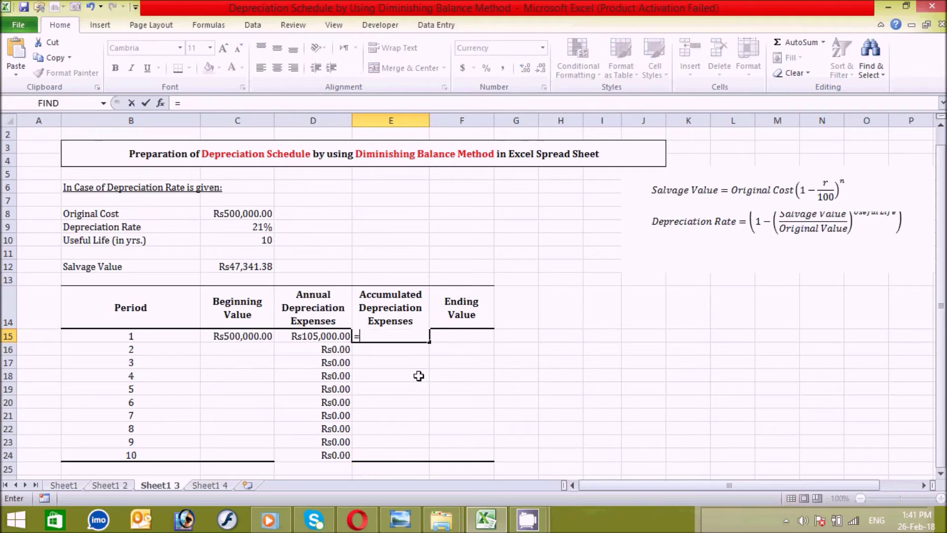
{"action": "left_click", "coordinate": [335, 336]}
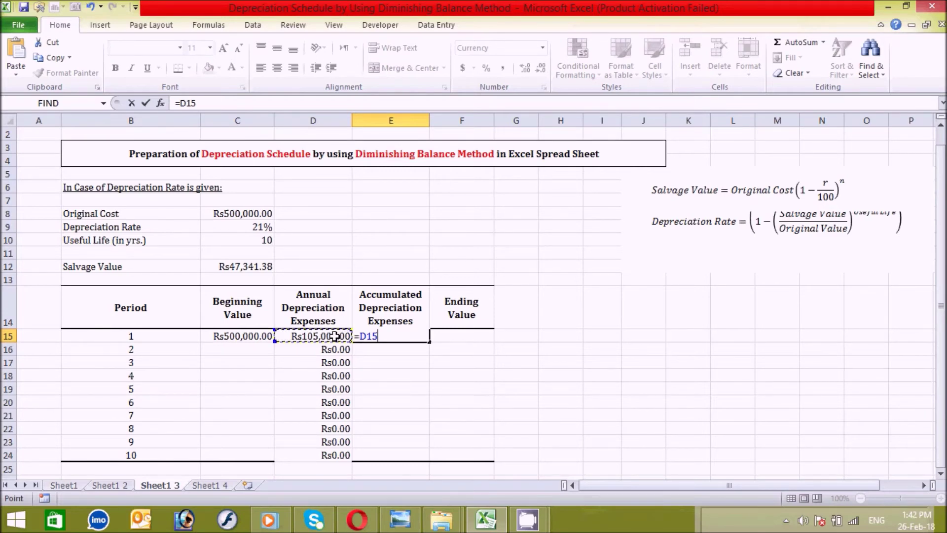
{"action": "key", "text": "Return"}
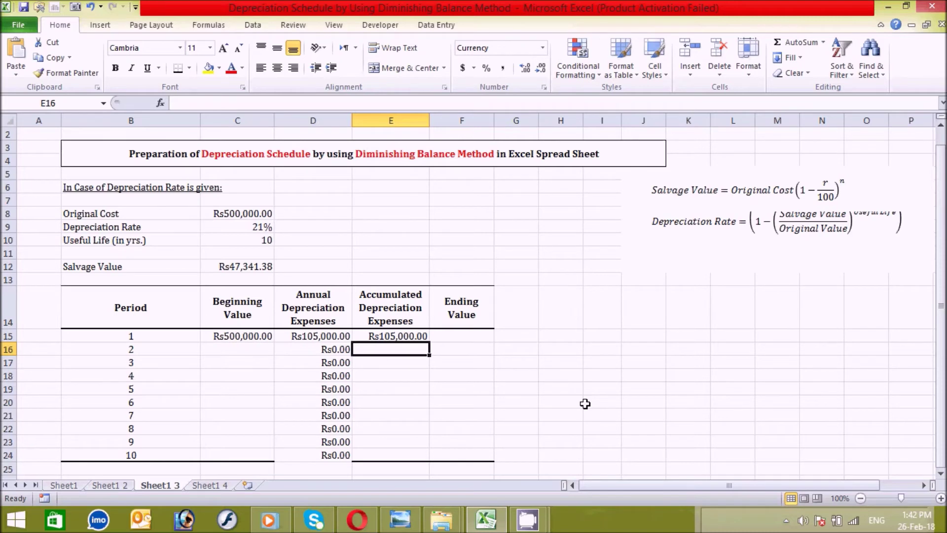
- Calculate the second period's accumulated depreciation in E16 with =E15+D16 and fill the formula down to E24
{"action": "type", "text": "="}
{"action": "left_click", "coordinate": [378, 335]}
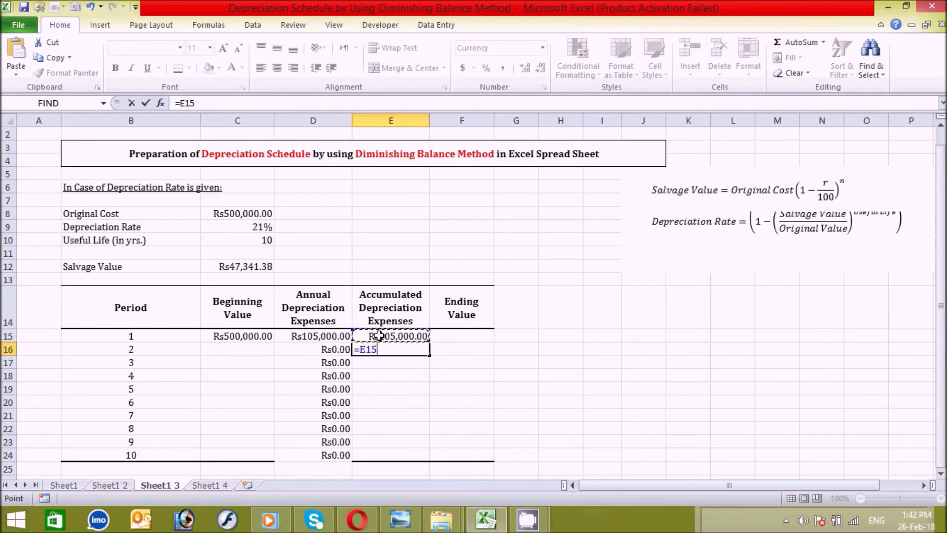
{"action": "type", "text": "+"}
{"action": "left_click", "coordinate": [306, 349]}
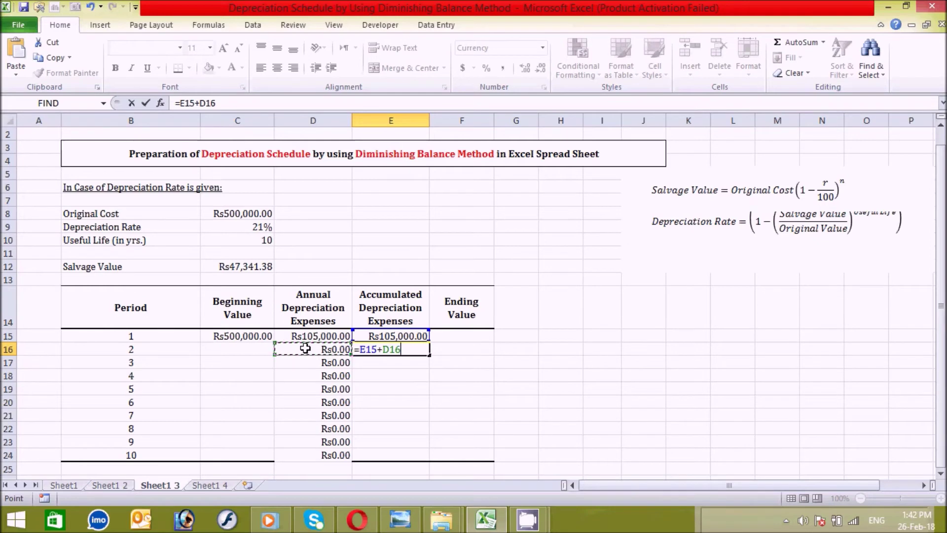
{"action": "key", "text": "Return"}
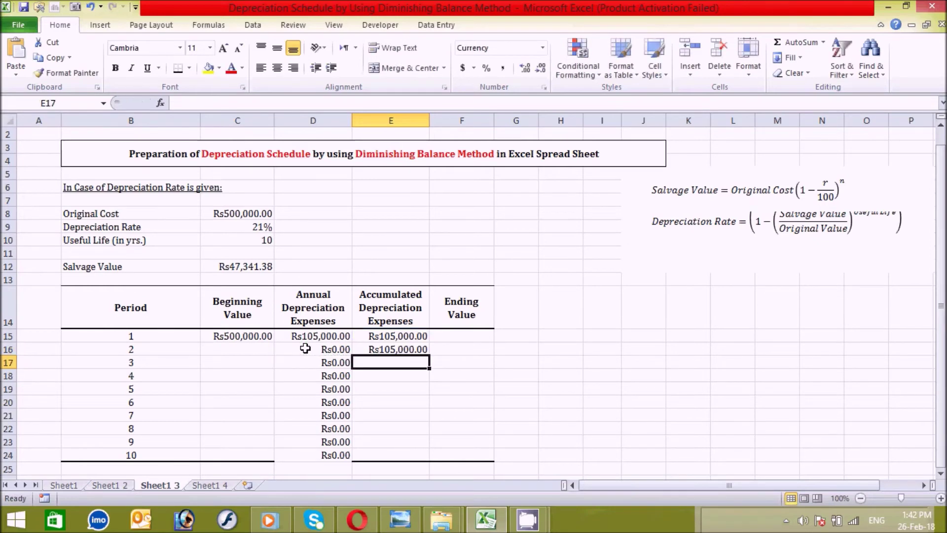
{"action": "left_click", "coordinate": [419, 348]}
{"action": "left_click_drag", "start_coordinate": [431, 355], "coordinate": [415, 458]}
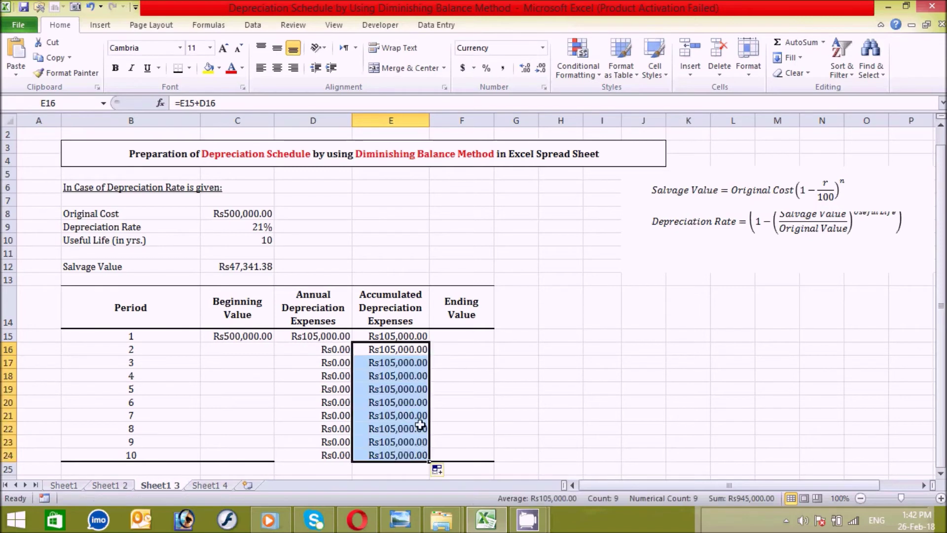
- Calculate the ending value in F15 with =C15-D15 and fill the formula down to F24
{"action": "left_click", "coordinate": [460, 335]}
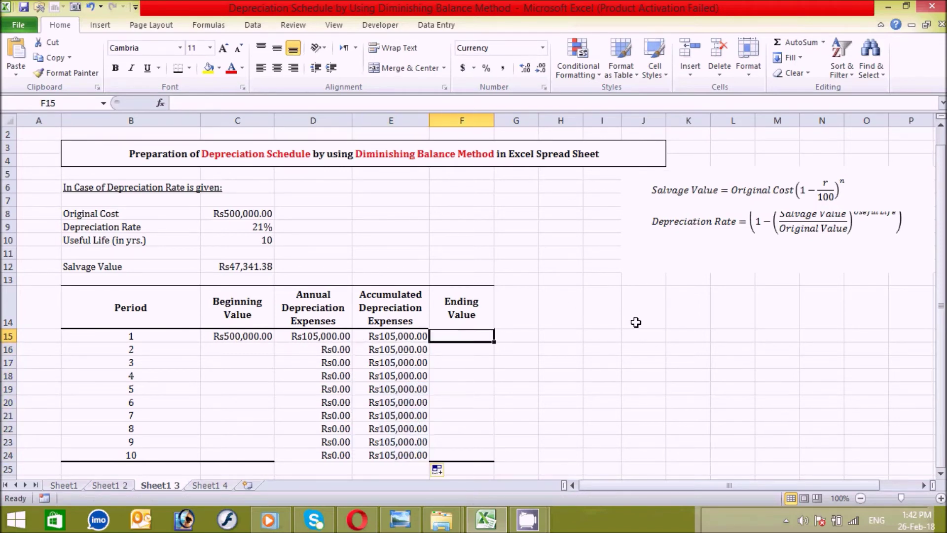
{"action": "type", "text": "="}
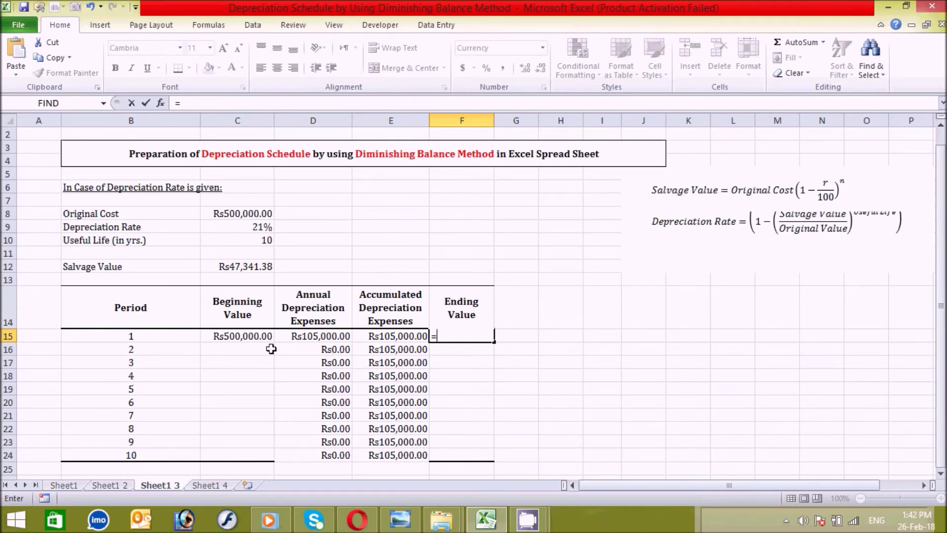
{"action": "left_click", "coordinate": [241, 337]}
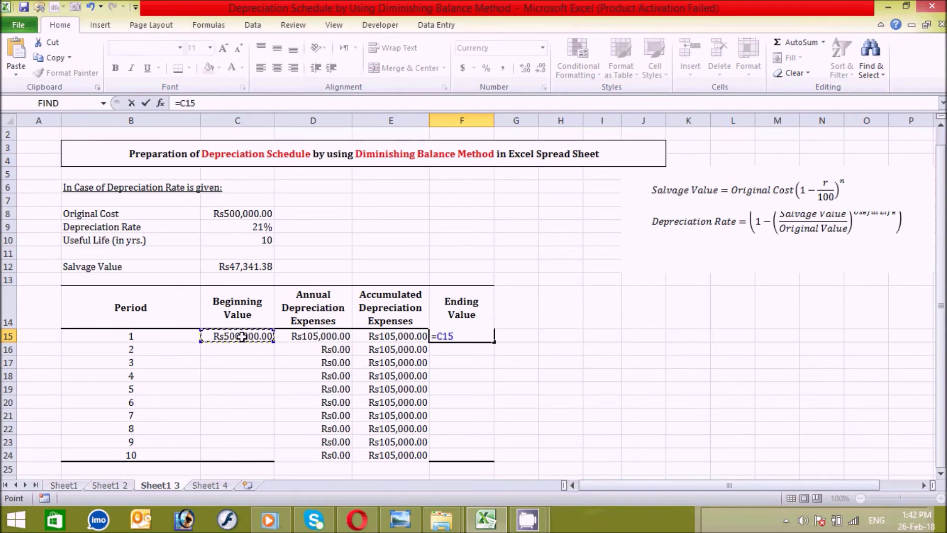
{"action": "type", "text": "-"}
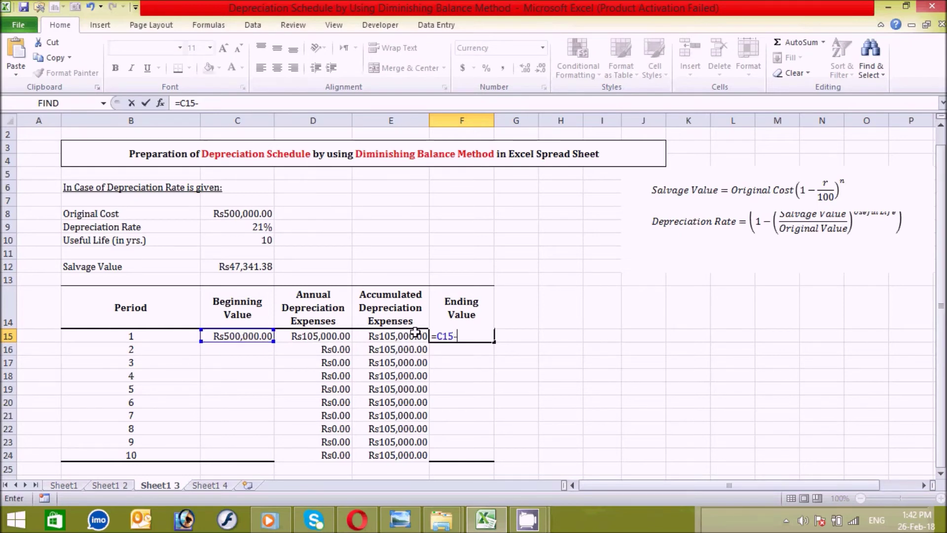
{"action": "left_click", "coordinate": [338, 336]}
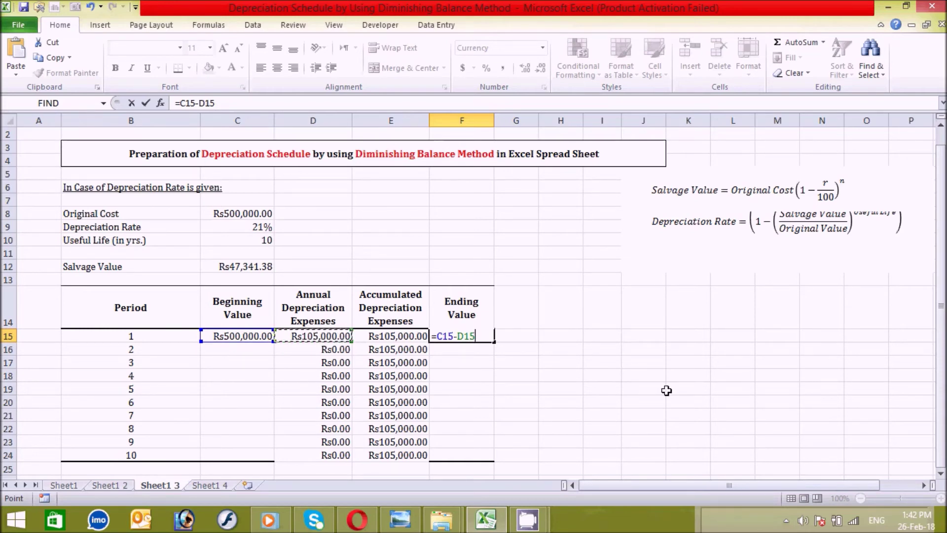
{"action": "key", "text": "Return"}
{"action": "left_click", "coordinate": [478, 336]}
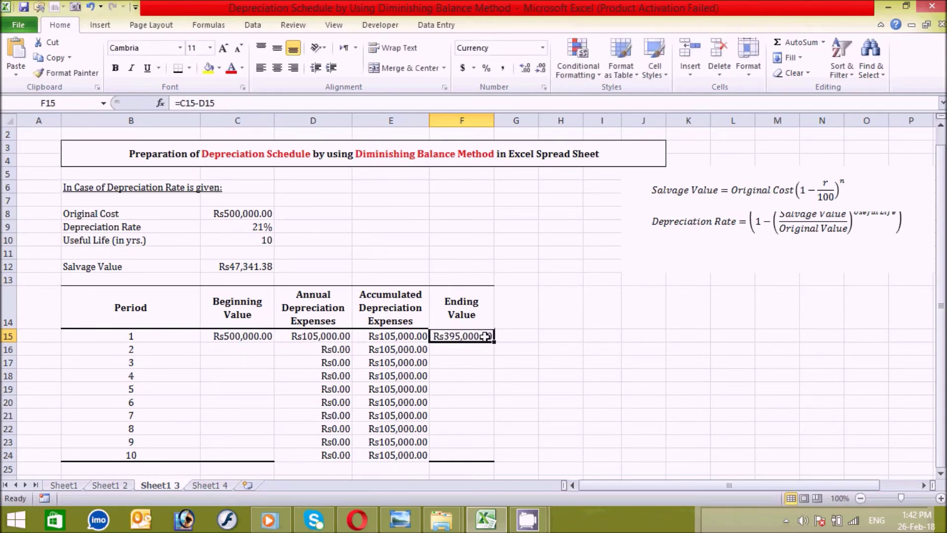
{"action": "left_click_drag", "start_coordinate": [494, 342], "coordinate": [486, 460]}
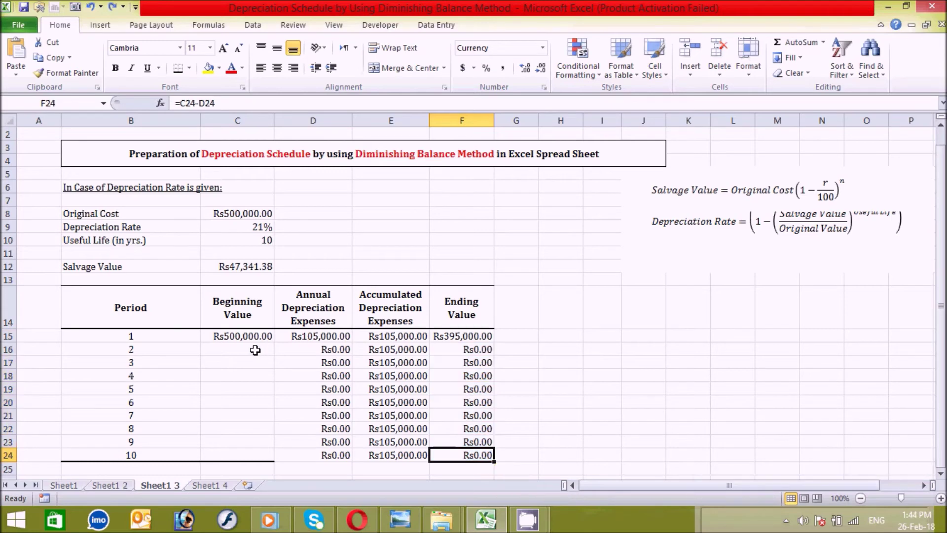
- Set the second period's beginning value in C16 to the prior ending value with =F15 and fill the formula down to C24
{"action": "left_click", "coordinate": [254, 350]}
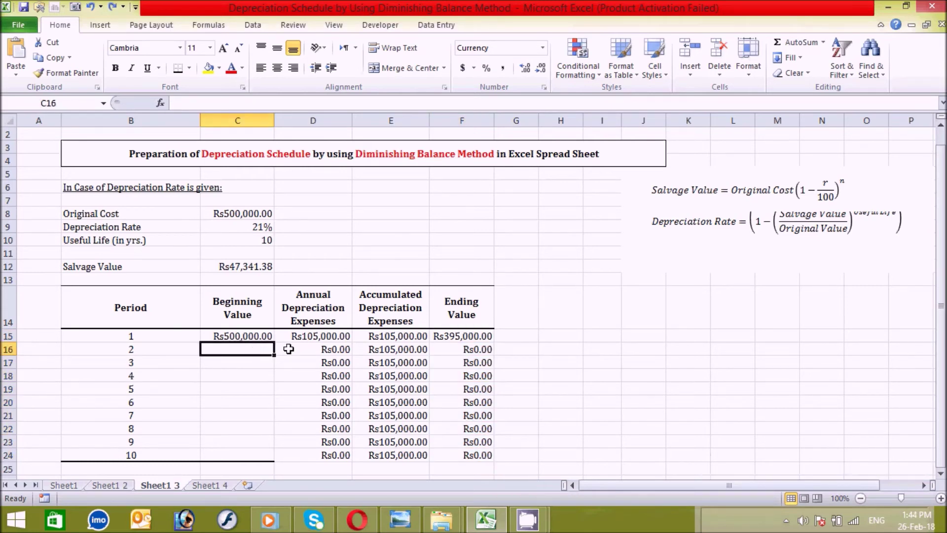
{"action": "type", "text": "="}
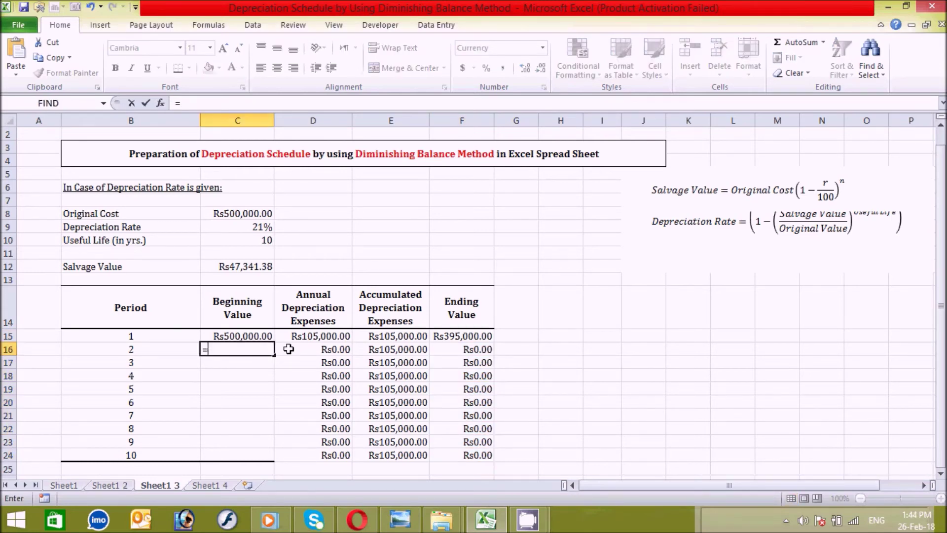
{"action": "left_click", "coordinate": [474, 336]}
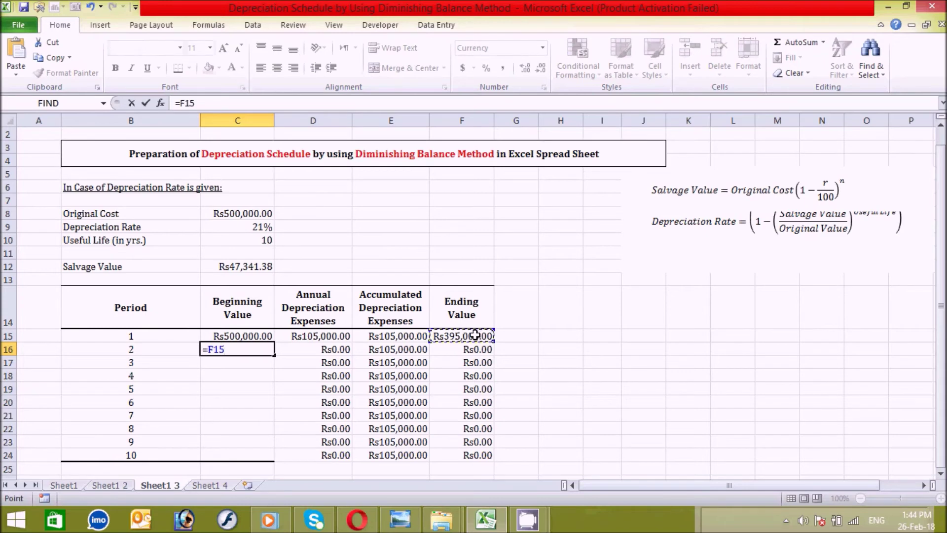
{"action": "key", "text": "Return"}
{"action": "left_click", "coordinate": [246, 347]}
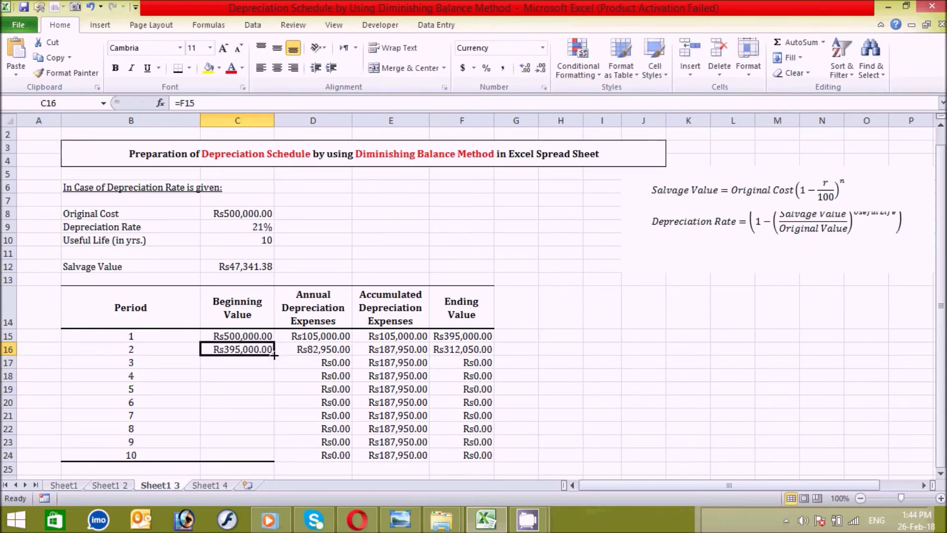
{"action": "left_click_drag", "start_coordinate": [274, 355], "coordinate": [267, 463]}
{"action": "left_click", "coordinate": [539, 429]}
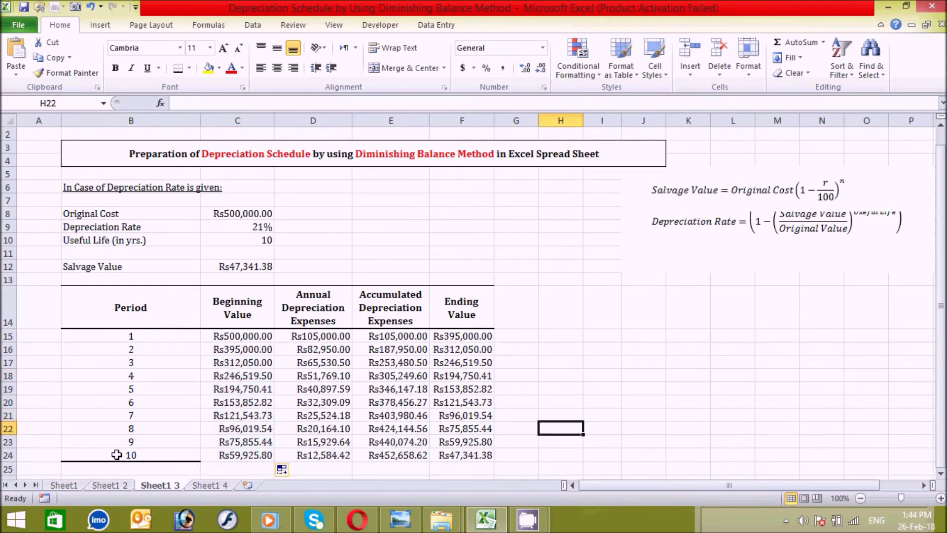
- Apply a thick bottom border to the period 10 row, B24:F24, to close off the schedule
{"action": "left_click_drag", "start_coordinate": [98, 455], "coordinate": [481, 452]}
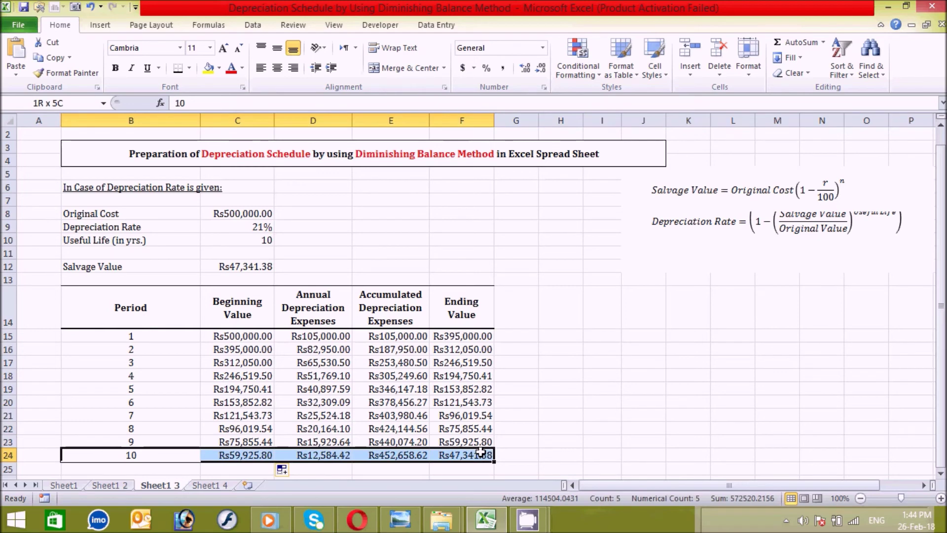
{"action": "left_click", "coordinate": [189, 70]}
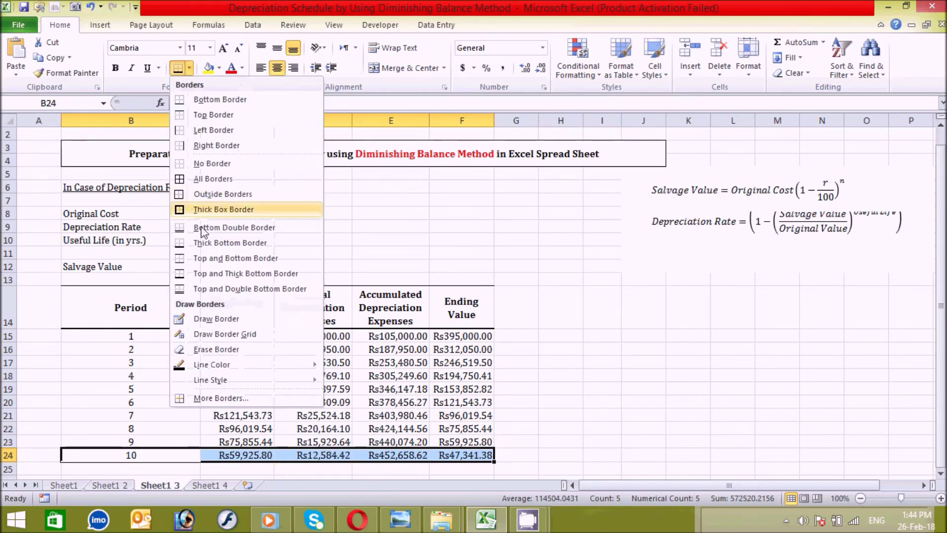
{"action": "left_click", "coordinate": [198, 242]}
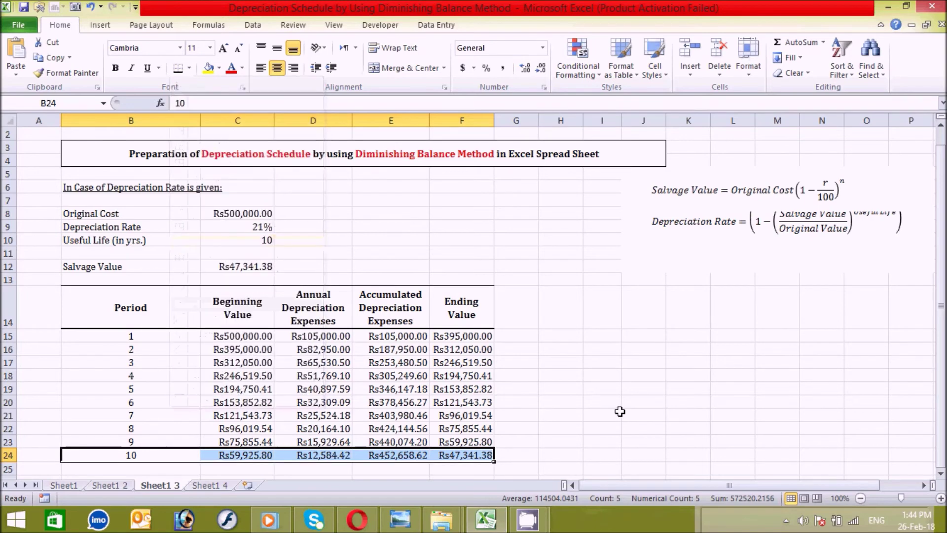
{"action": "left_click", "coordinate": [601, 415]}
- Compare the salvage value in C12 with the ending value of period 10 in F24
{"action": "left_click", "coordinate": [565, 376]}
{"action": "left_click", "coordinate": [586, 428]}
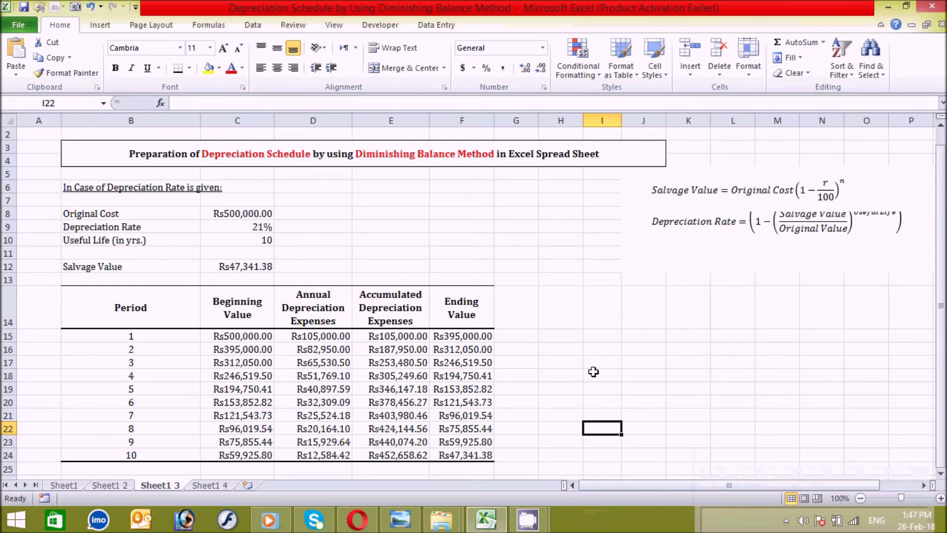
{"action": "left_click", "coordinate": [233, 266]}
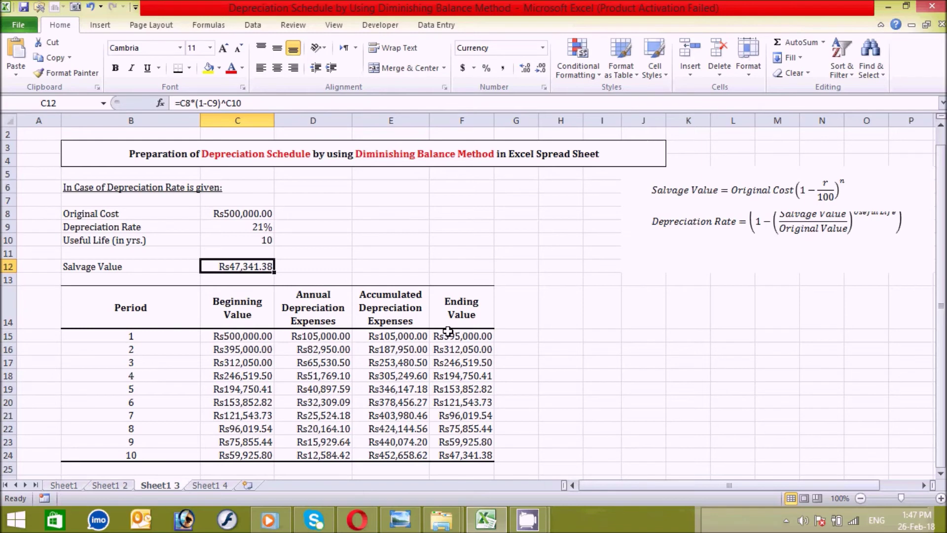
{"action": "left_click", "coordinate": [464, 454]}
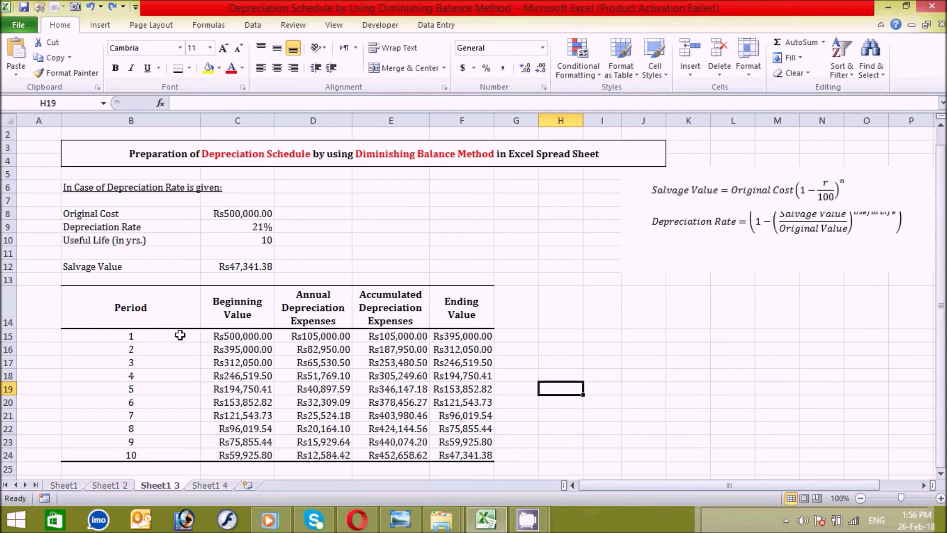
- Format the schedule figures in B15:F24 as Number and apply Comma Style to them
{"action": "left_click_drag", "start_coordinate": [99, 336], "coordinate": [435, 455]}
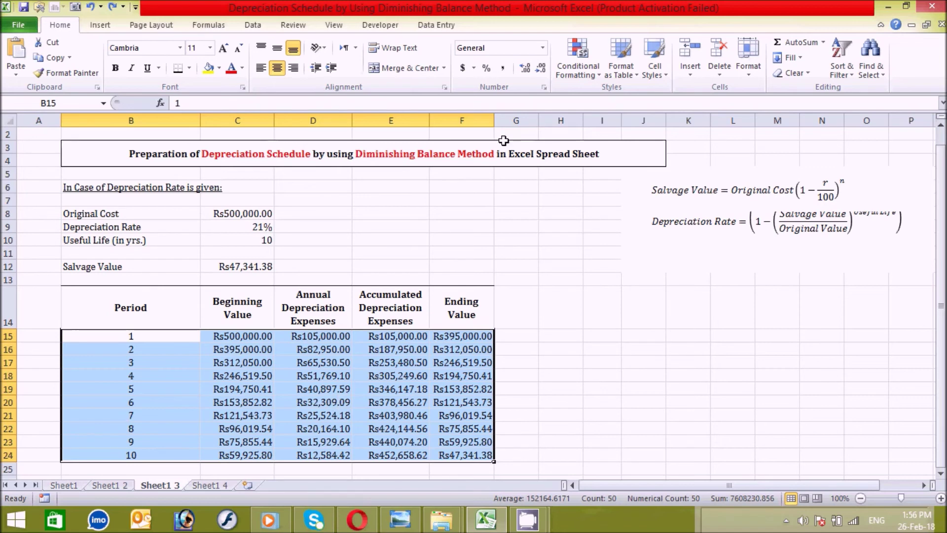
{"action": "left_click", "coordinate": [545, 47]}
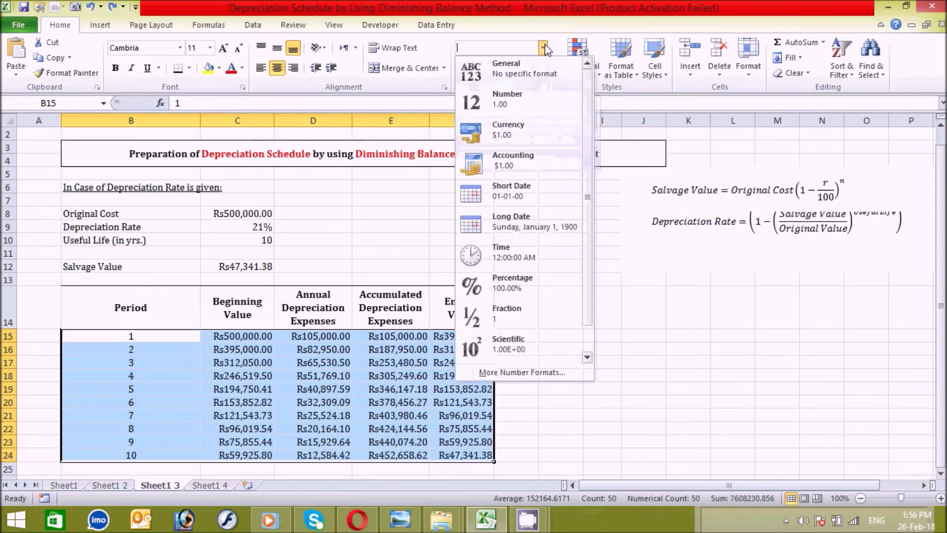
{"action": "left_click", "coordinate": [508, 104]}
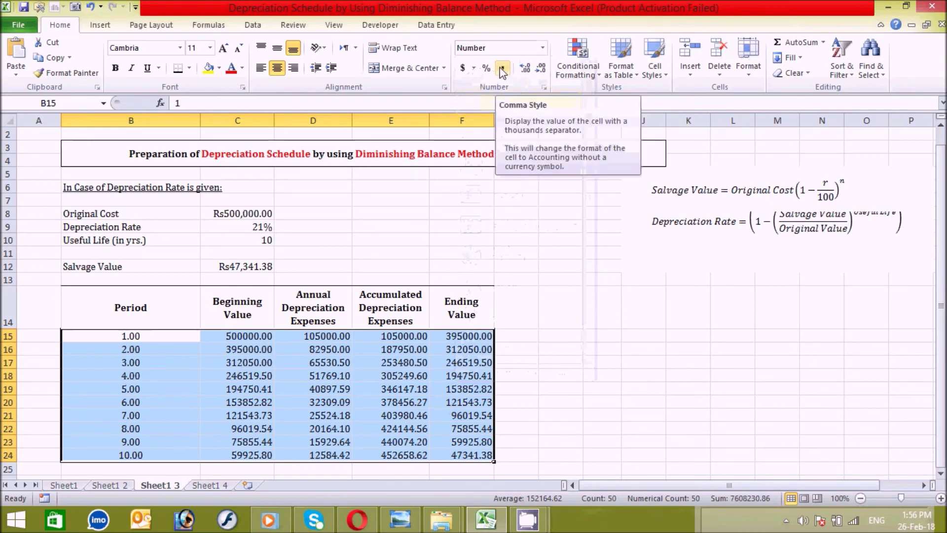
{"action": "left_click", "coordinate": [502, 69]}
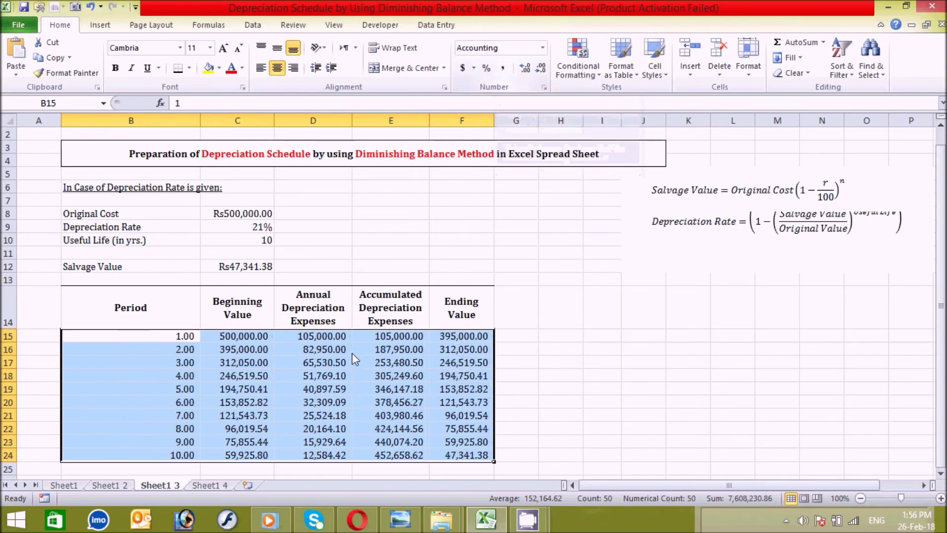
{"action": "left_click", "coordinate": [588, 376]}
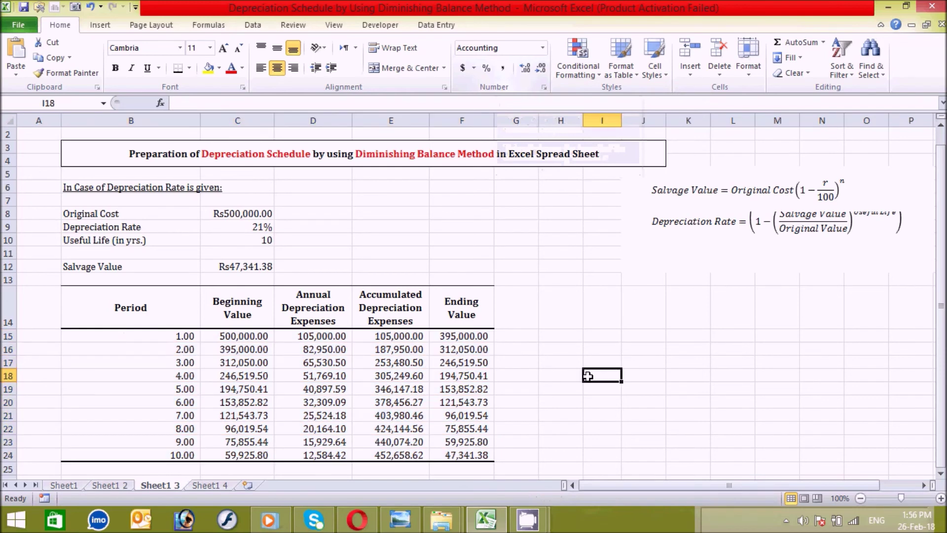
- Create a formula-based conditional formatting rule for B15:F24 using =$F15=$C$12
{"action": "left_click_drag", "start_coordinate": [128, 336], "coordinate": [480, 456]}
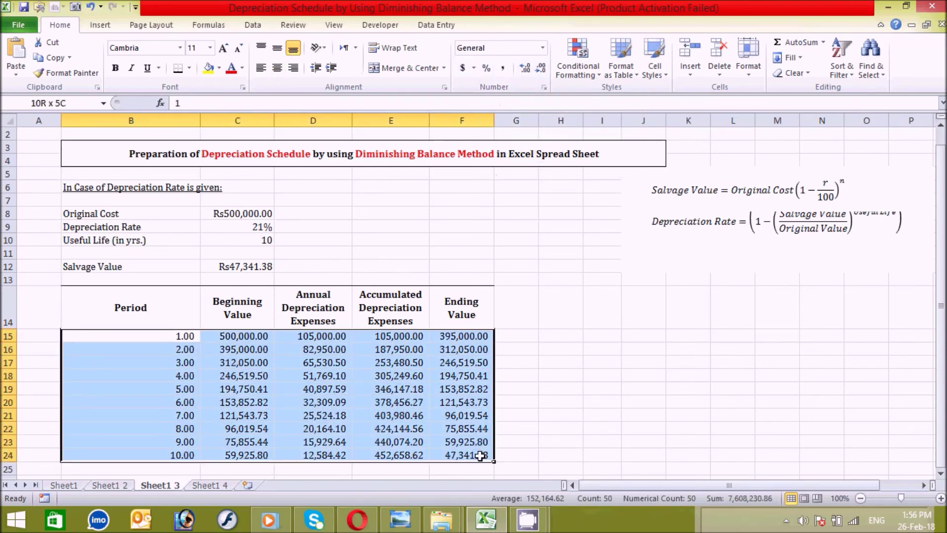
{"action": "left_click", "coordinate": [591, 72]}
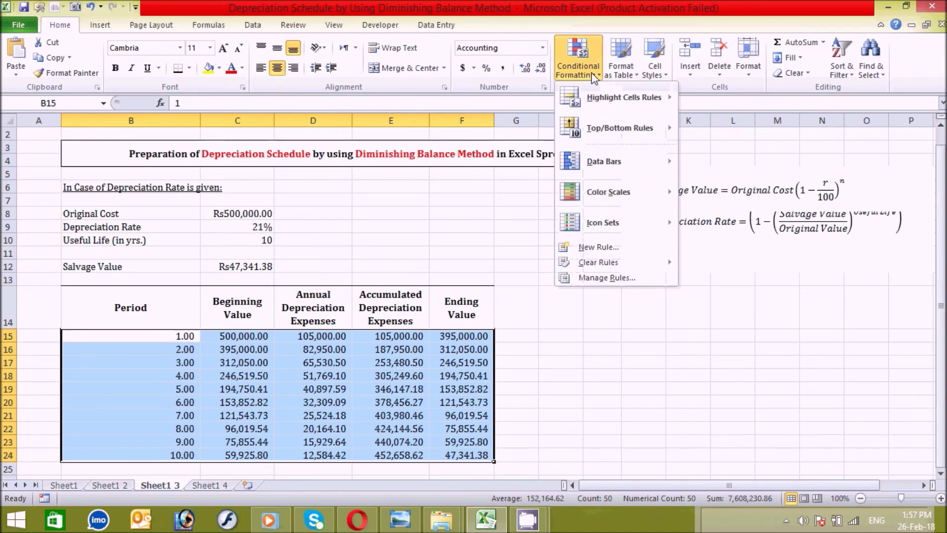
{"action": "left_click", "coordinate": [627, 246]}
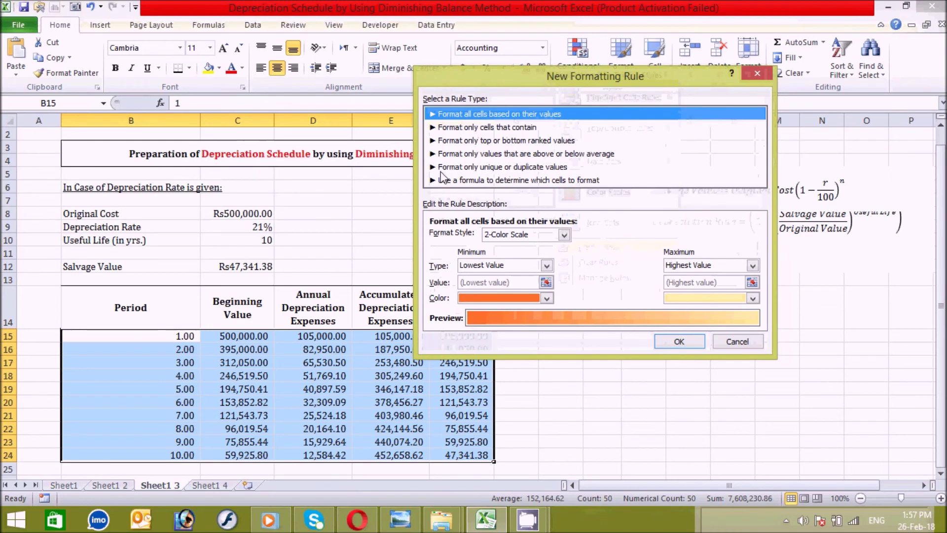
{"action": "left_click", "coordinate": [467, 184]}
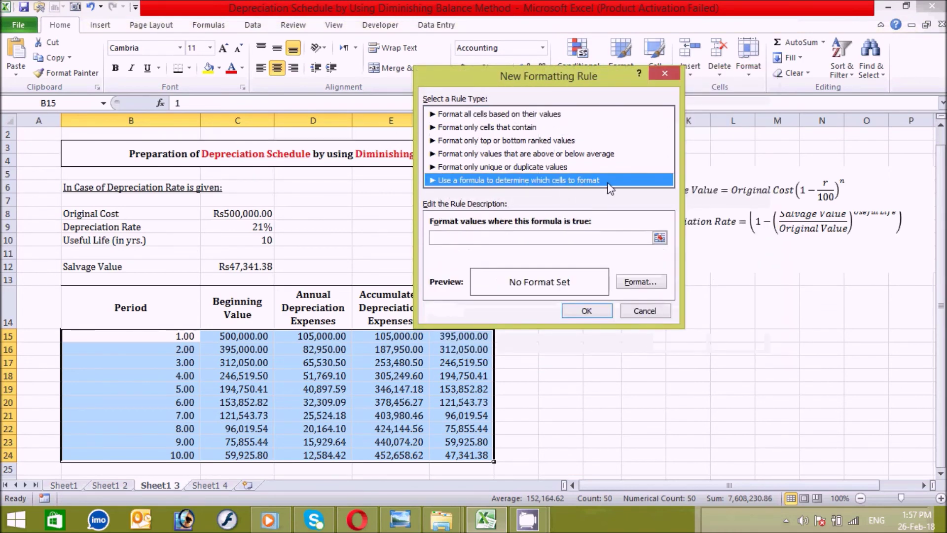
{"action": "left_click", "coordinate": [479, 239]}
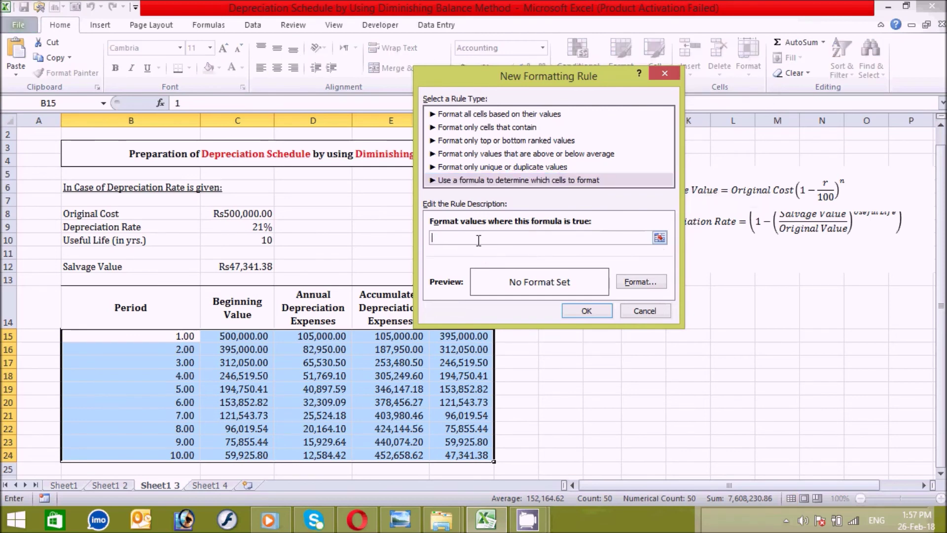
{"action": "type", "text": "=$"}
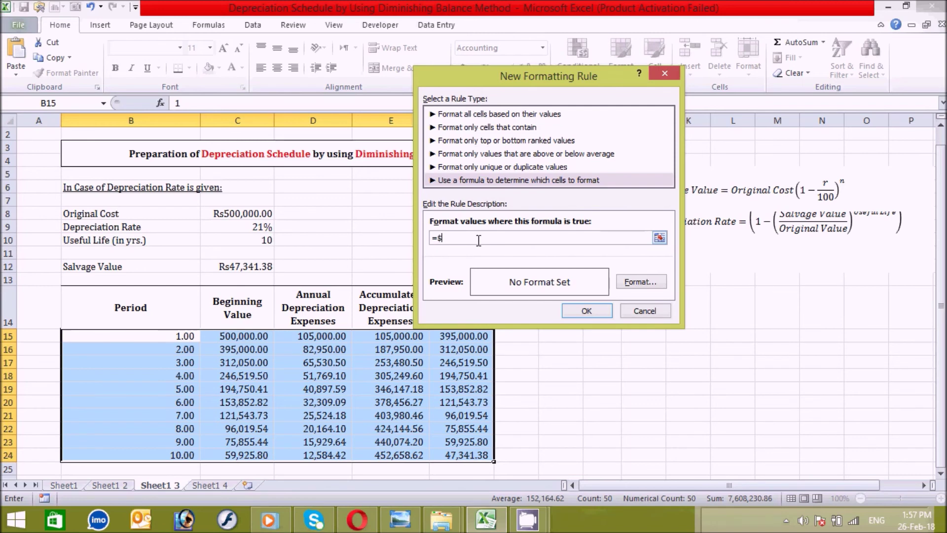
{"action": "type", "text": "f15="}
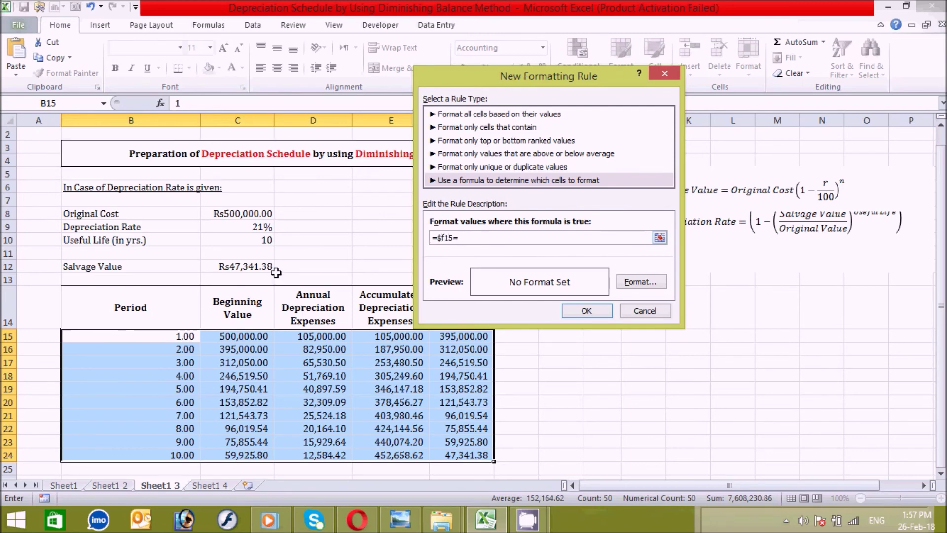
{"action": "left_click", "coordinate": [244, 268]}
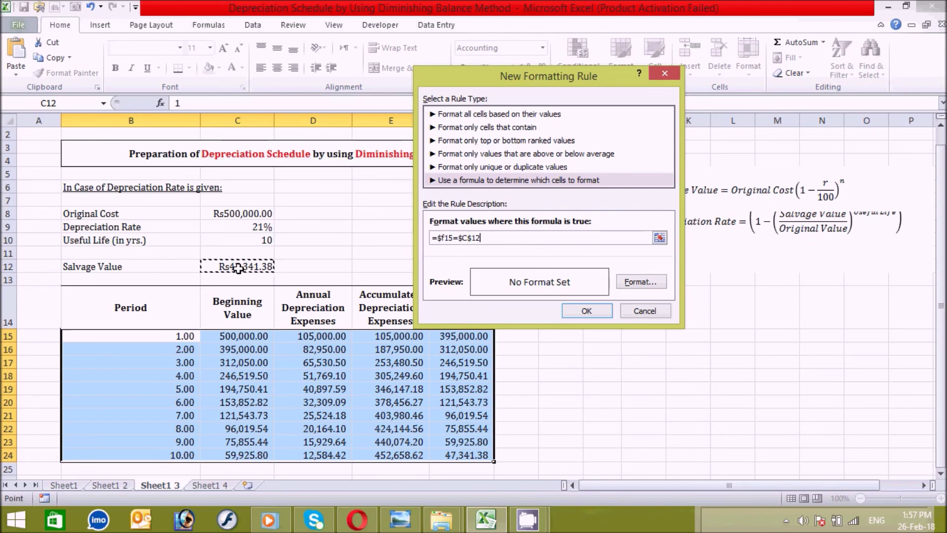
- Give the conditional formatting rule an orange background fill and apply it to the schedule
{"action": "left_click", "coordinate": [640, 283]}
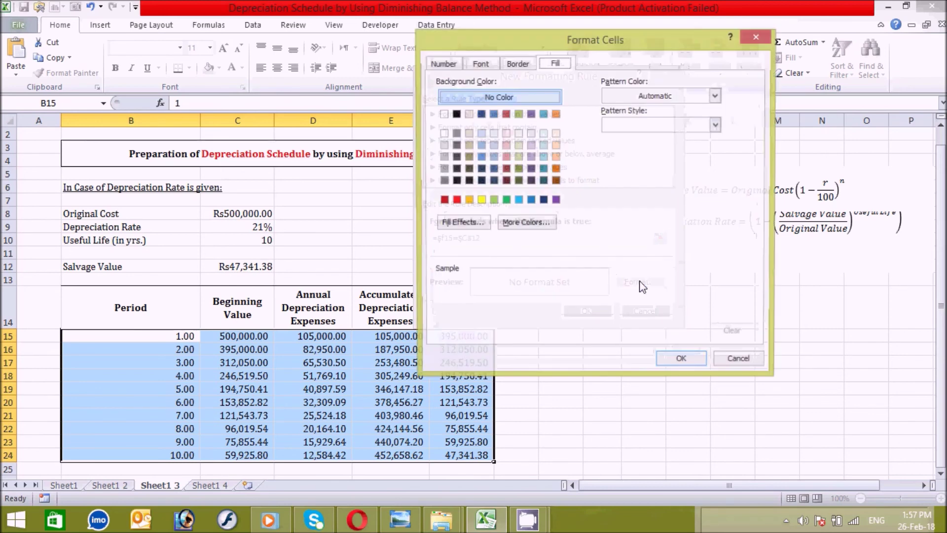
{"action": "left_click", "coordinate": [559, 114]}
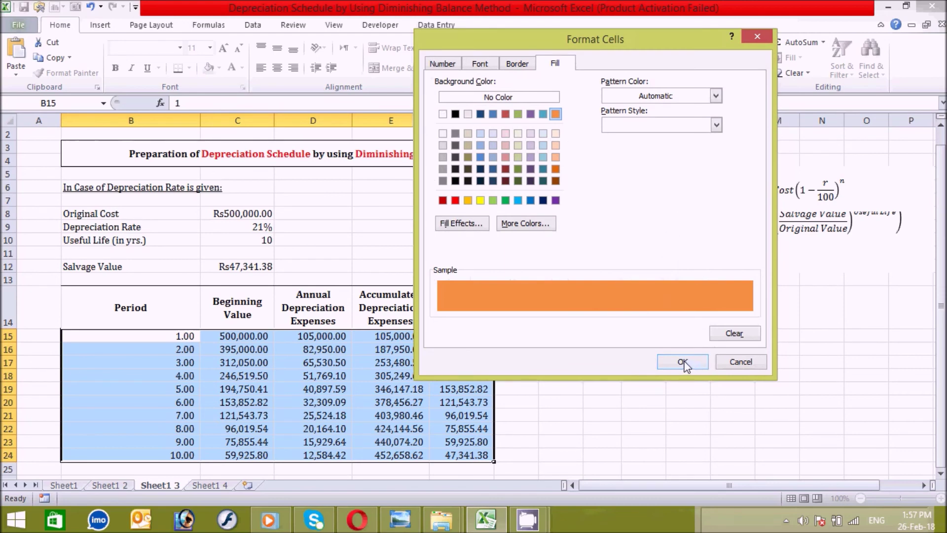
{"action": "left_click", "coordinate": [683, 363]}
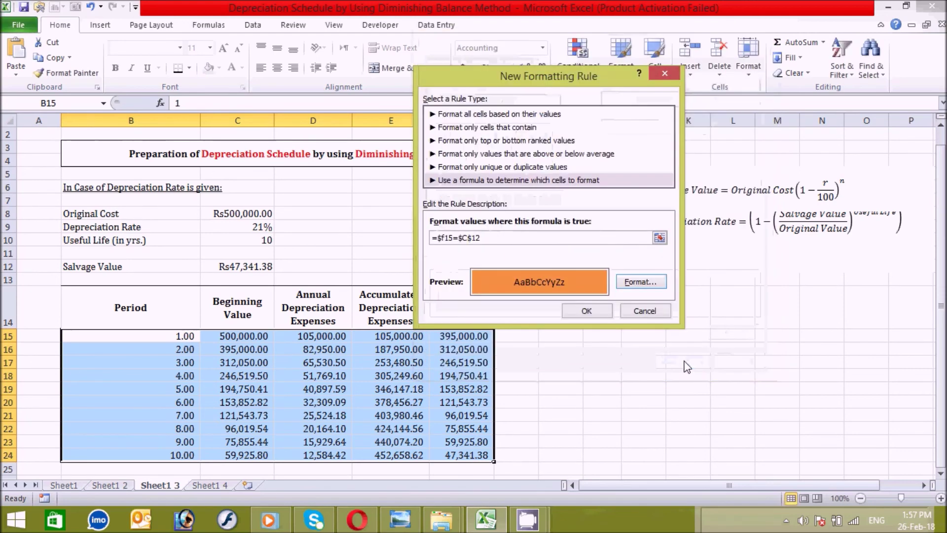
{"action": "left_click", "coordinate": [576, 312]}
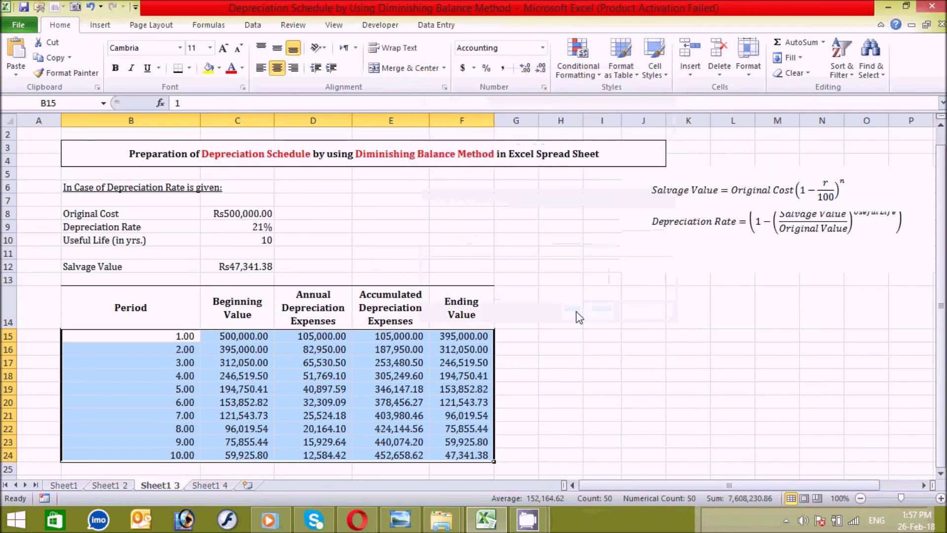
{"action": "left_click", "coordinate": [545, 402]}
- Set the depreciation rate in C9 to 15%
{"action": "left_click", "coordinate": [355, 429]}
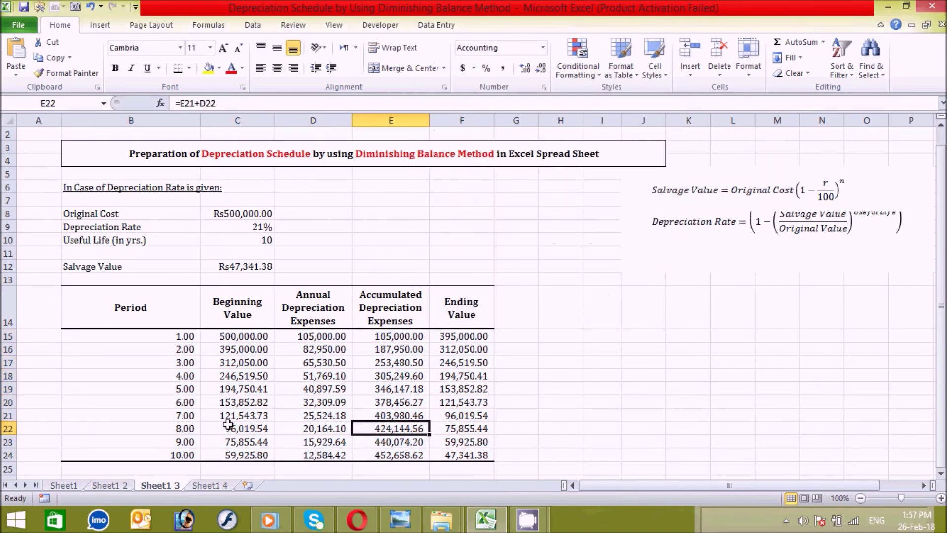
{"action": "left_click", "coordinate": [163, 433]}
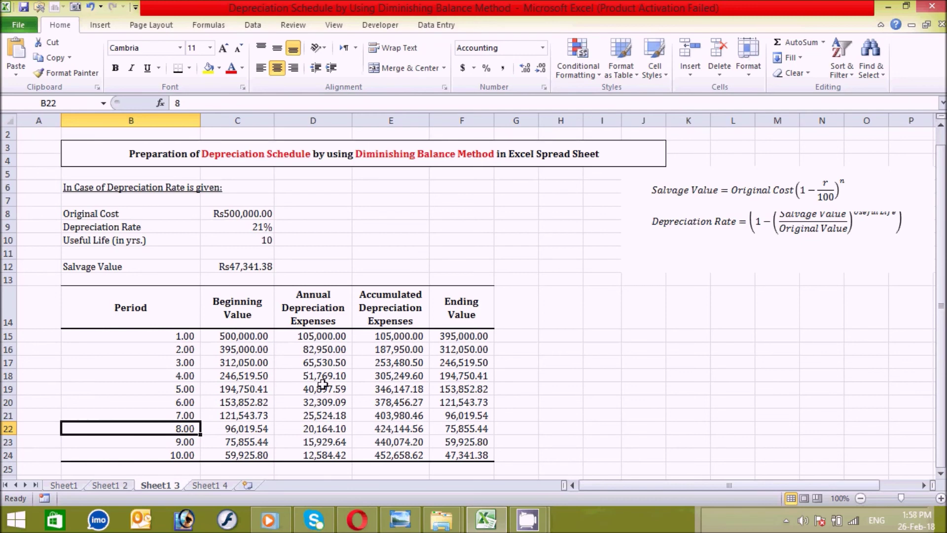
{"action": "left_click", "coordinate": [231, 227]}
{"action": "left_click", "coordinate": [233, 240]}
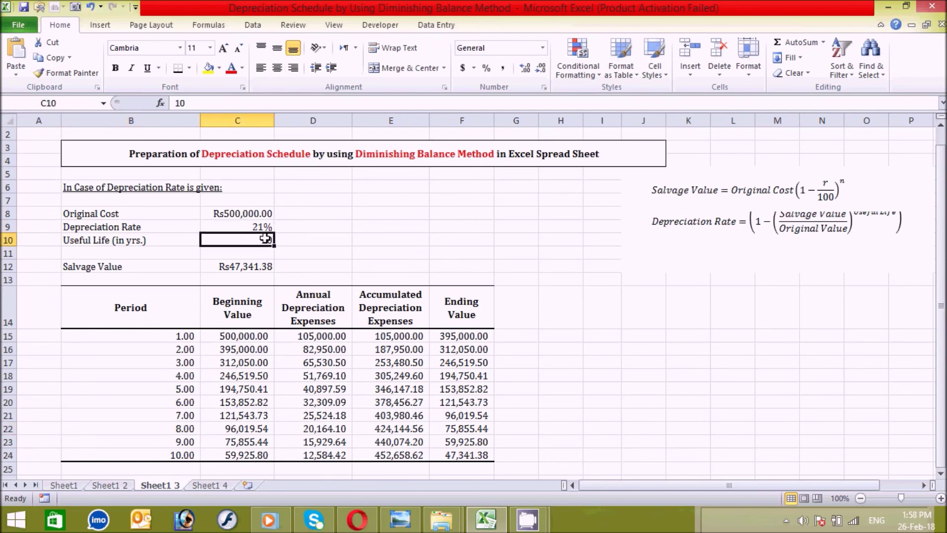
{"action": "left_click", "coordinate": [228, 226]}
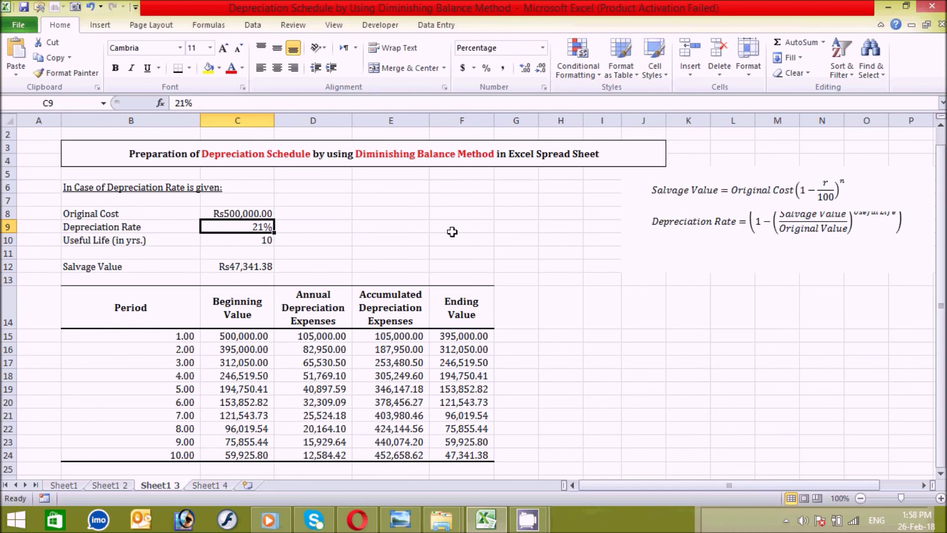
{"action": "type", "text": "15"}
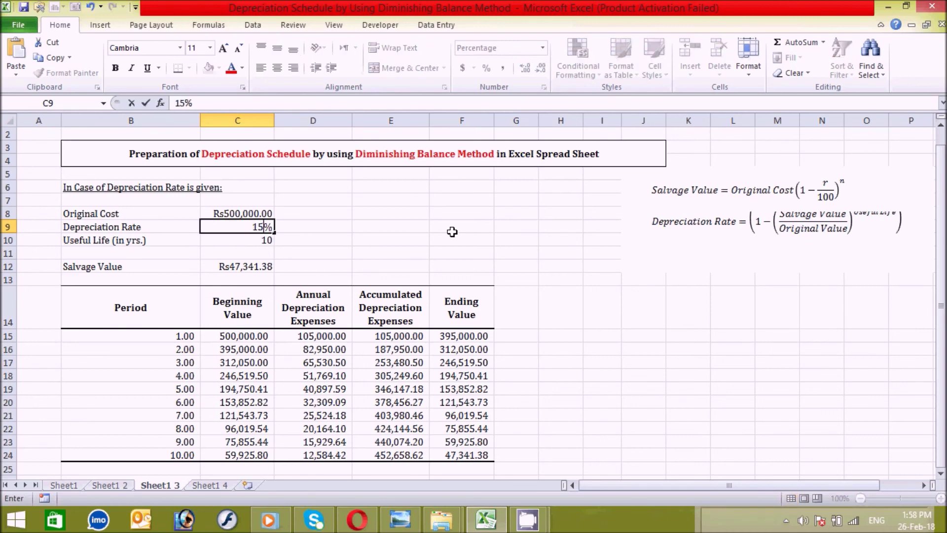
{"action": "key", "text": "Return"}
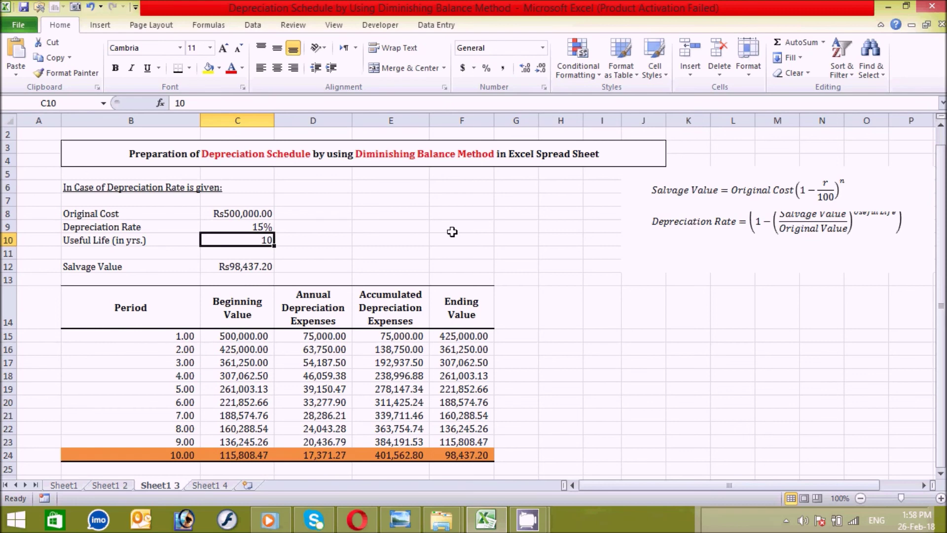
- Check the recalculated salvage value in C12 against the ending value in the highlighted period 10 row
{"action": "left_click", "coordinate": [223, 276]}
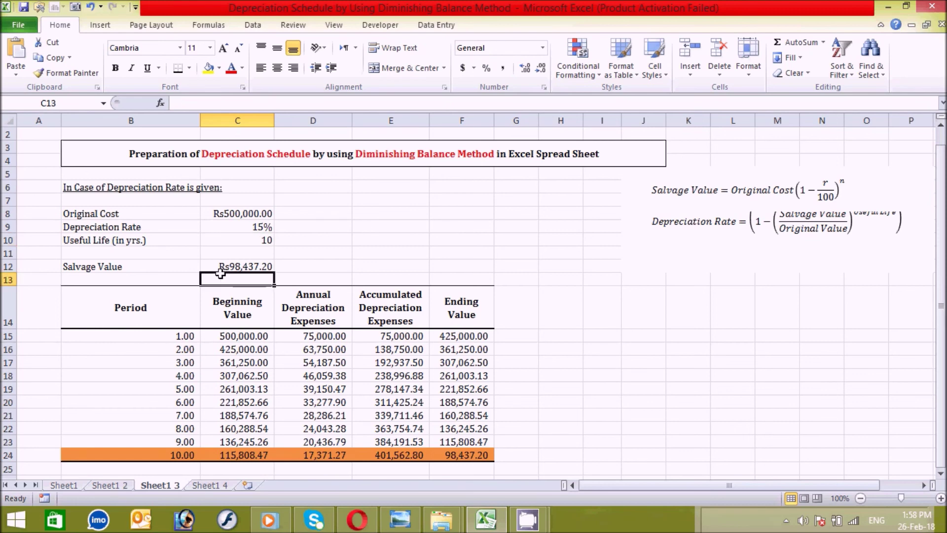
{"action": "left_click", "coordinate": [259, 266]}
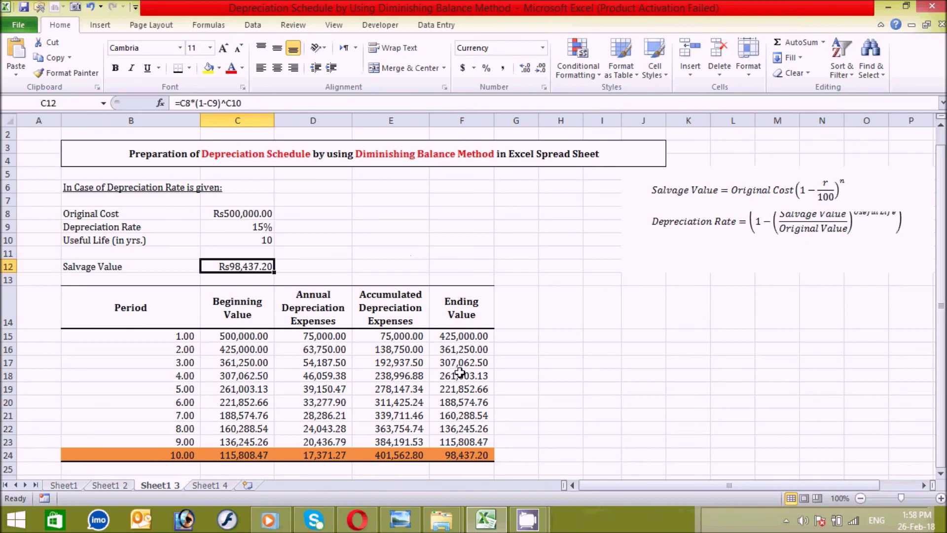
{"action": "left_click", "coordinate": [478, 456]}
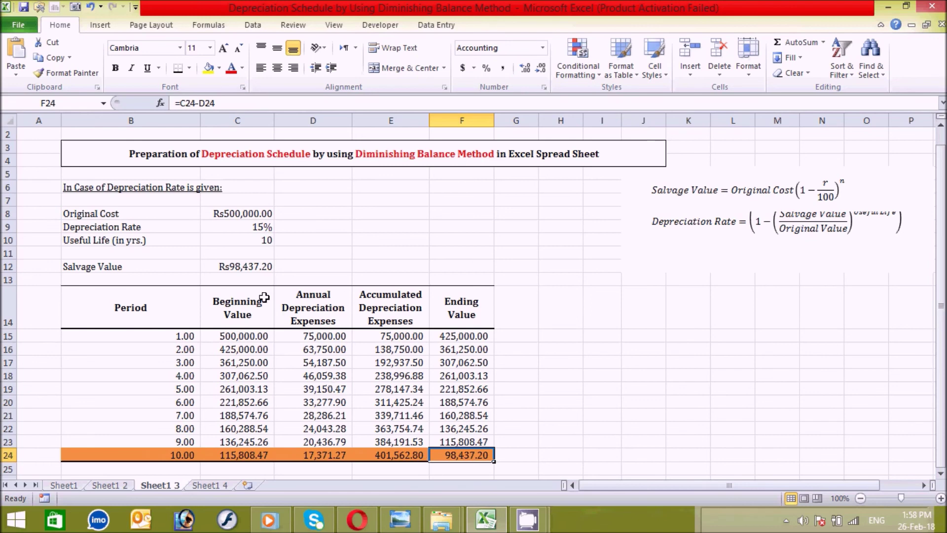
{"action": "left_click", "coordinate": [225, 267]}
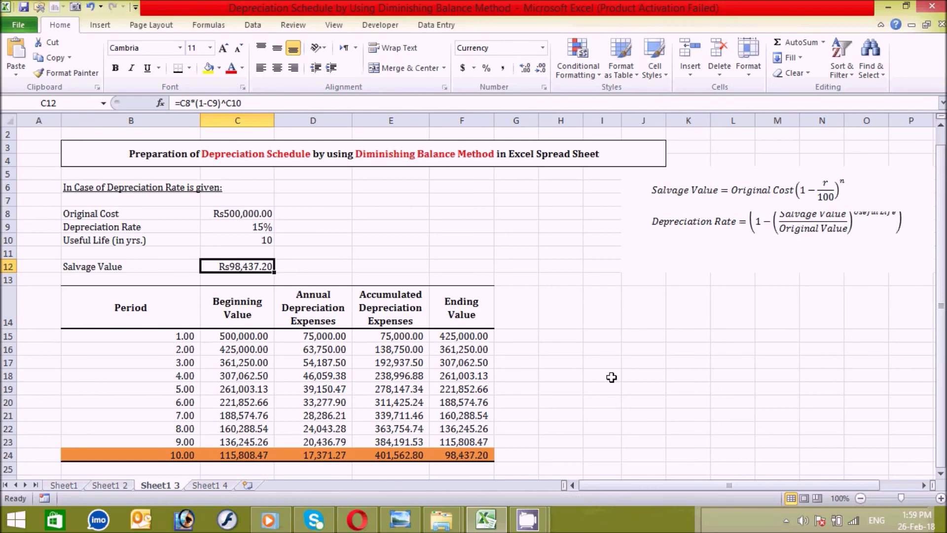
{"action": "left_click", "coordinate": [563, 414]}
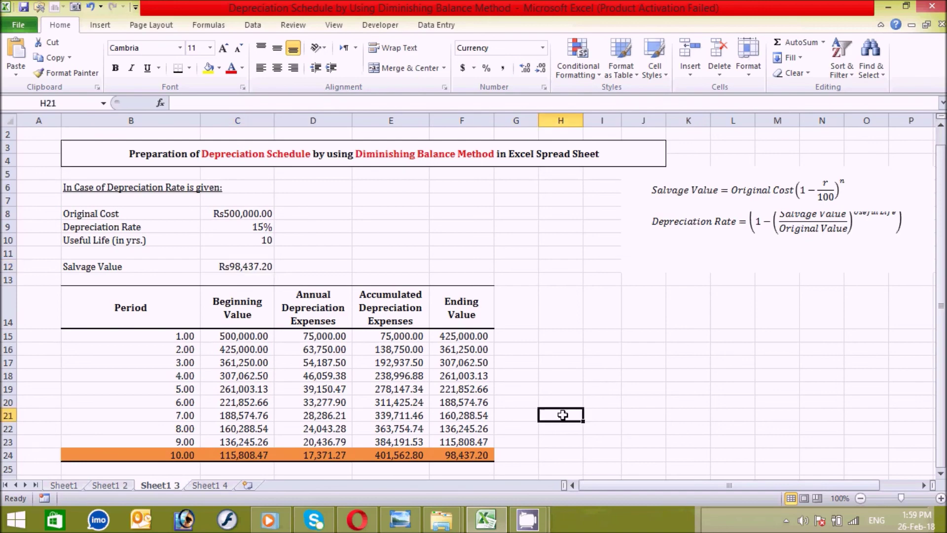